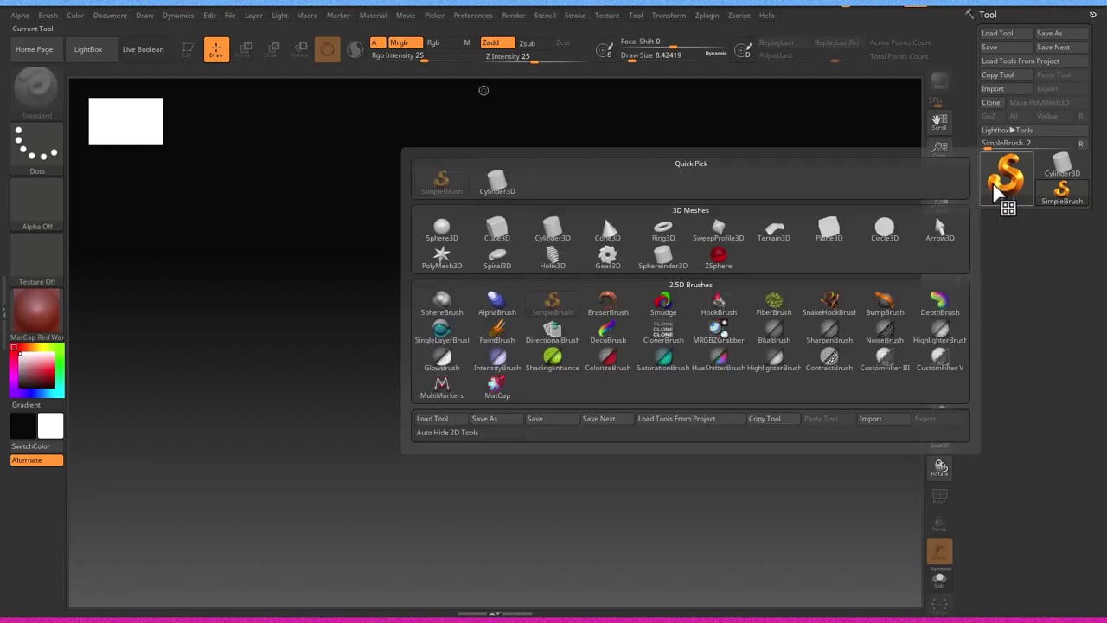
# Draw a Sphere3D on the canvas in Edit mode and convert it to a PolyMesh3D
pyautogui.click(455, 231)
pyautogui.moveTo(531, 348); pyautogui.dragTo(528, 509)
pyautogui.press('t')
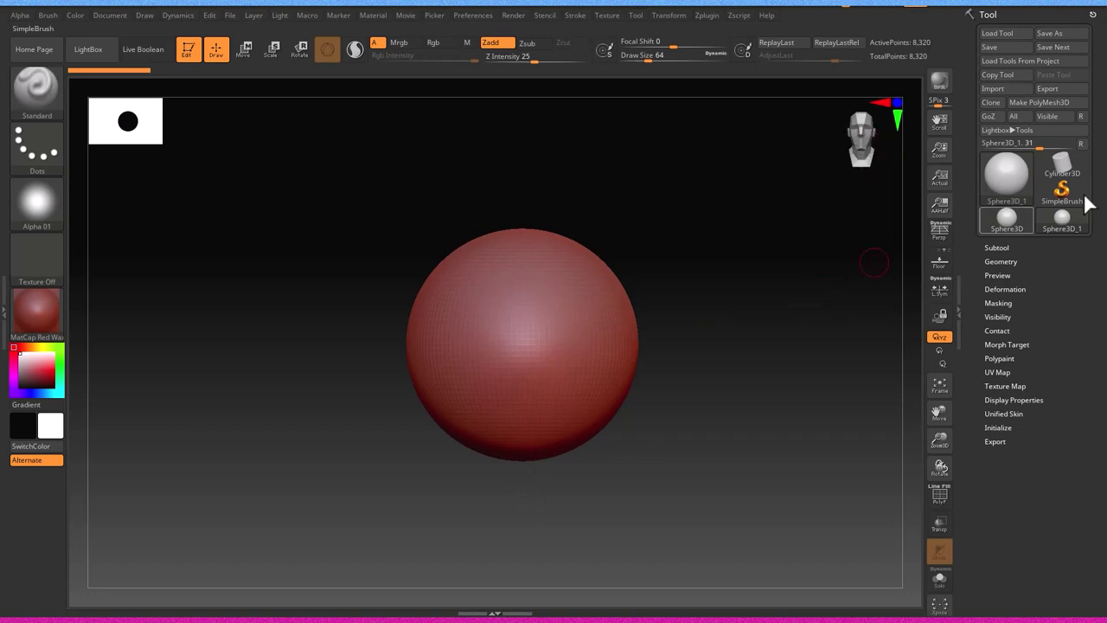
pyautogui.click(1061, 102)
pyautogui.moveTo(605, 267)
pyautogui.keyDown('alt'); pyautogui.mouseDown()
pyautogui.moveTo(758, 299)
pyautogui.moveTo(684, 319)
pyautogui.moveTo(708, 340)
pyautogui.moveTo(793, 331)
pyautogui.moveTo(709, 346)
pyautogui.moveTo(391, 153)
pyautogui.mouseUp(); pyautogui.keyUp('alt')
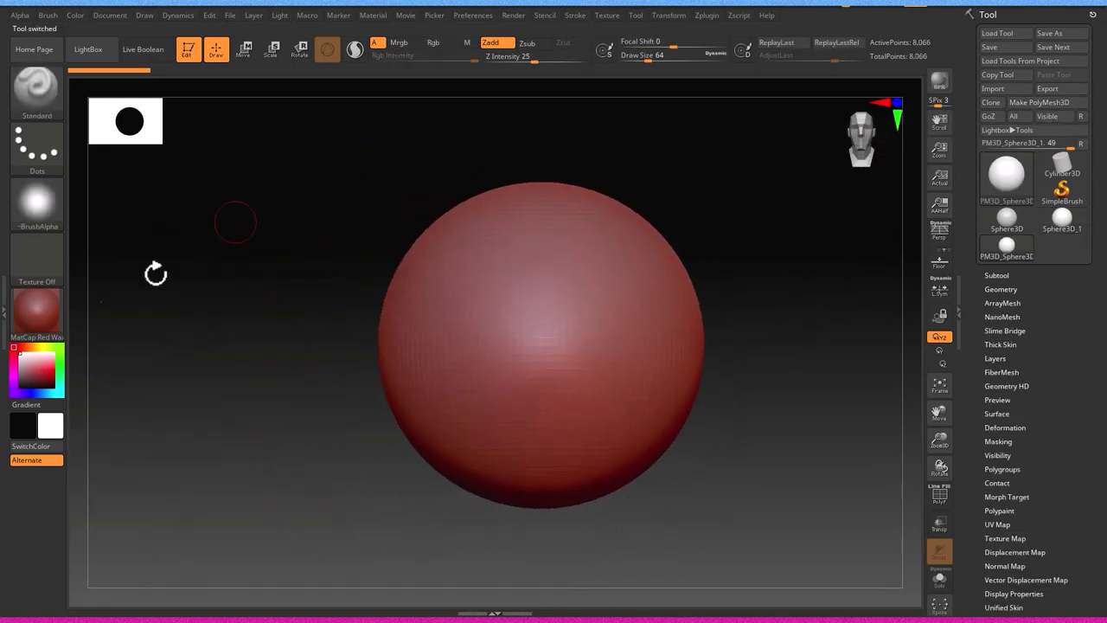
# Apply the MatCap Gray material to the sphere
pyautogui.click(39, 311)
pyautogui.click(268, 239)
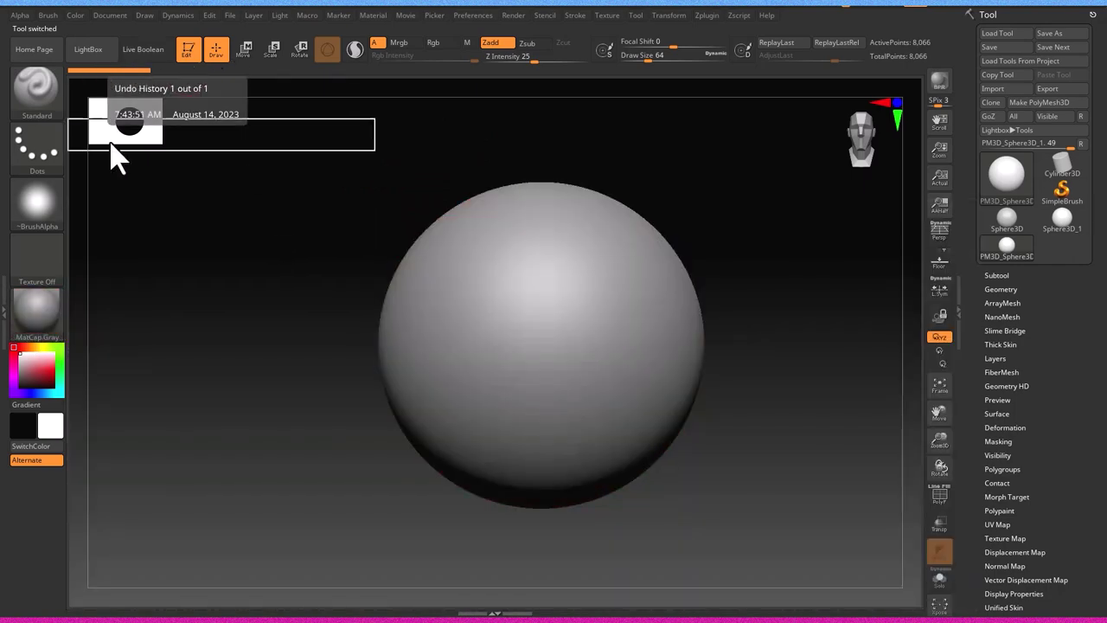
pyautogui.click(245, 49)
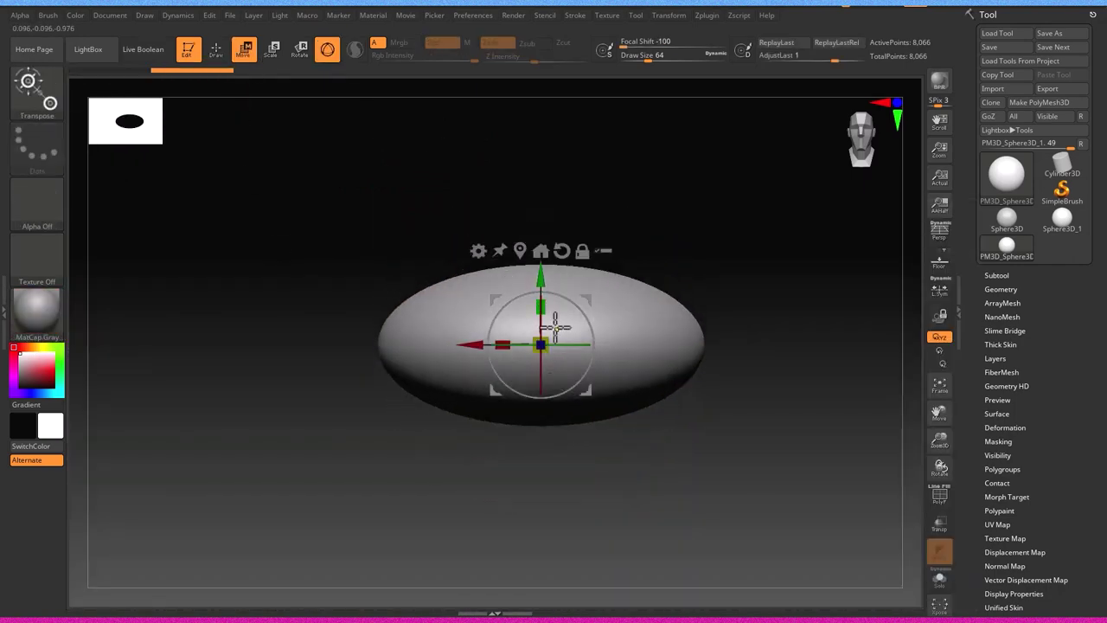
pyautogui.moveTo(604, 361)
pyautogui.mouseDown()
pyautogui.moveTo(618, 297)
pyautogui.moveTo(536, 372)
pyautogui.moveTo(510, 415)
pyautogui.moveTo(642, 365)
pyautogui.moveTo(659, 394)
pyautogui.mouseUp()
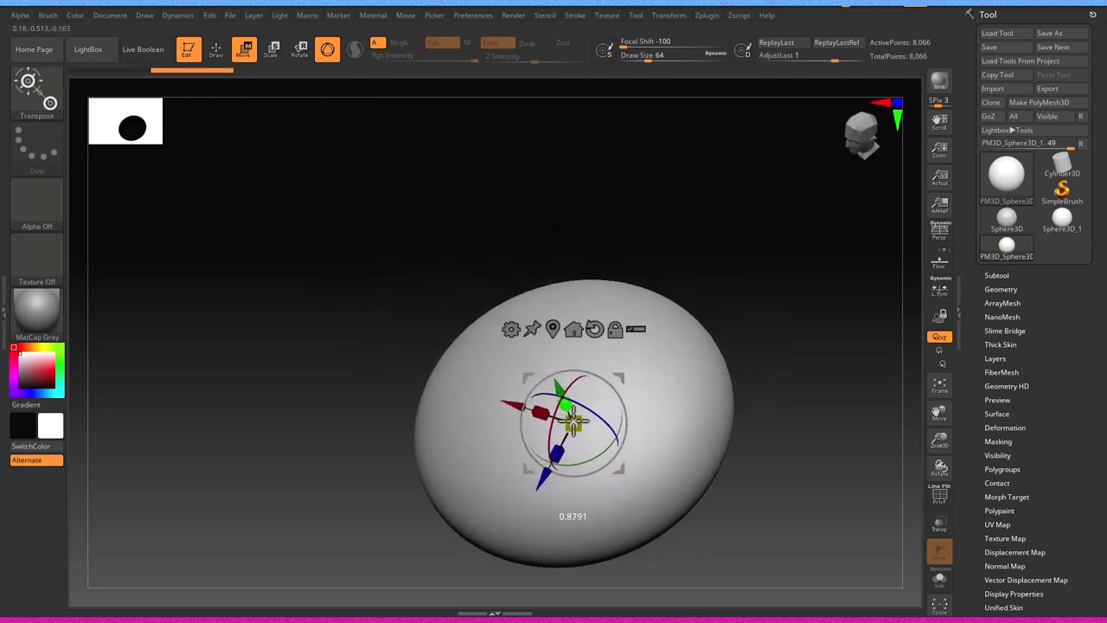
pyautogui.moveTo(573, 421); pyautogui.dragTo(588, 329)
pyautogui.moveTo(539, 484)
pyautogui.mouseDown()
pyautogui.moveTo(601, 453)
pyautogui.moveTo(637, 413)
pyautogui.mouseUp()
pyautogui.click(217, 48)
pyautogui.press('f')
pyautogui.moveTo(680, 342)
pyautogui.mouseDown(button='right')
pyautogui.moveTo(649, 376)
pyautogui.moveTo(702, 415)
pyautogui.mouseUp(button='right')
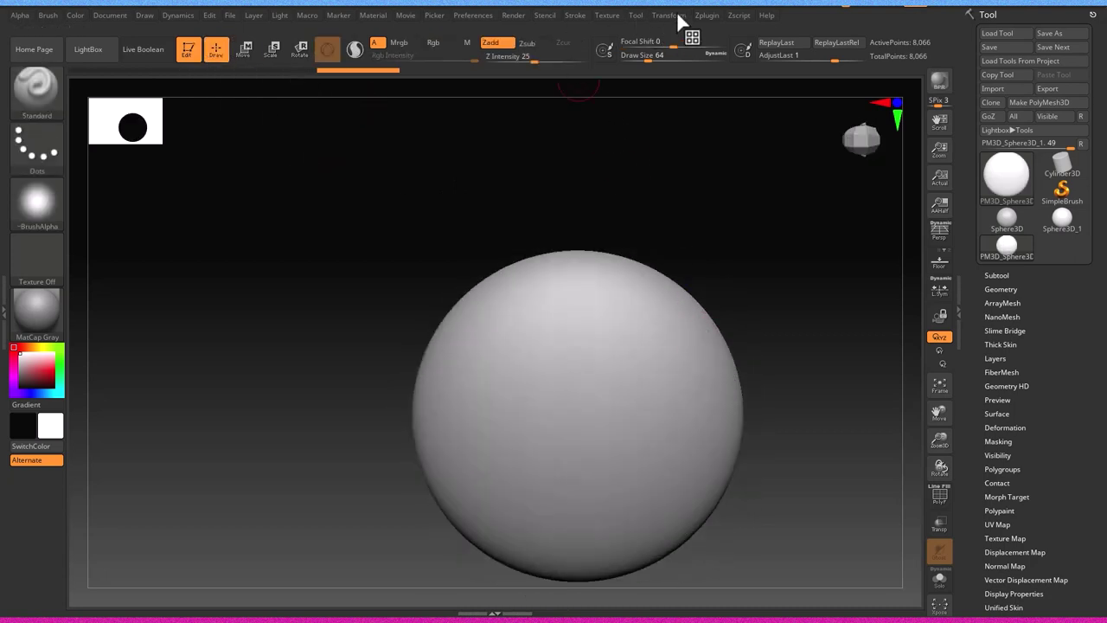
# Turn on radial symmetry with a count of 5 and snap the sphere to a front view
pyautogui.click(678, 15)
pyautogui.click(666, 17)
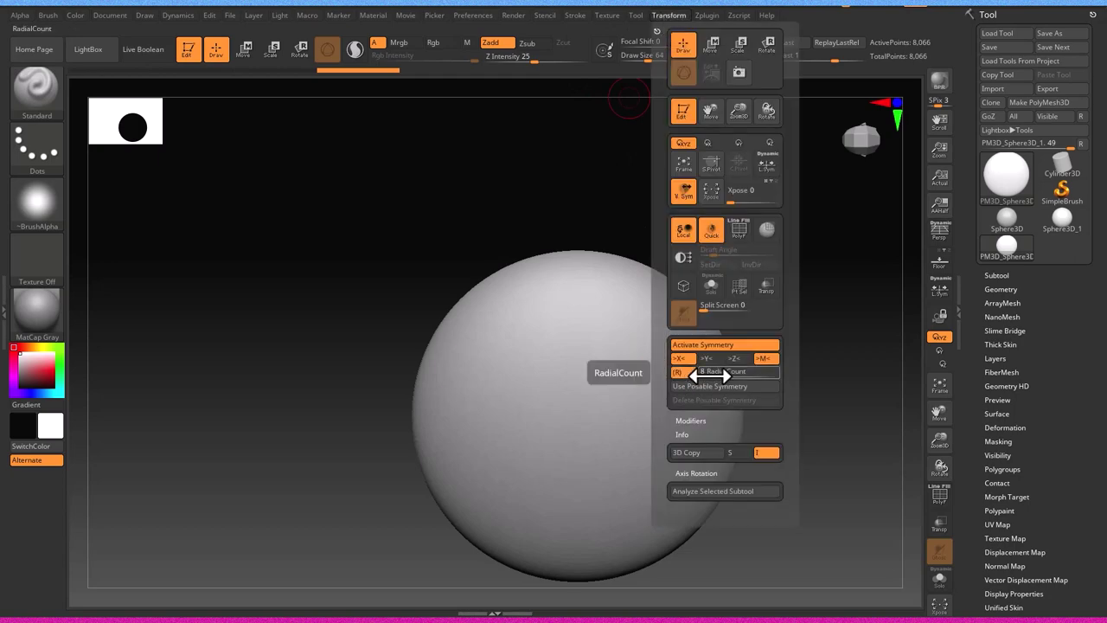
pyautogui.click(655, 19)
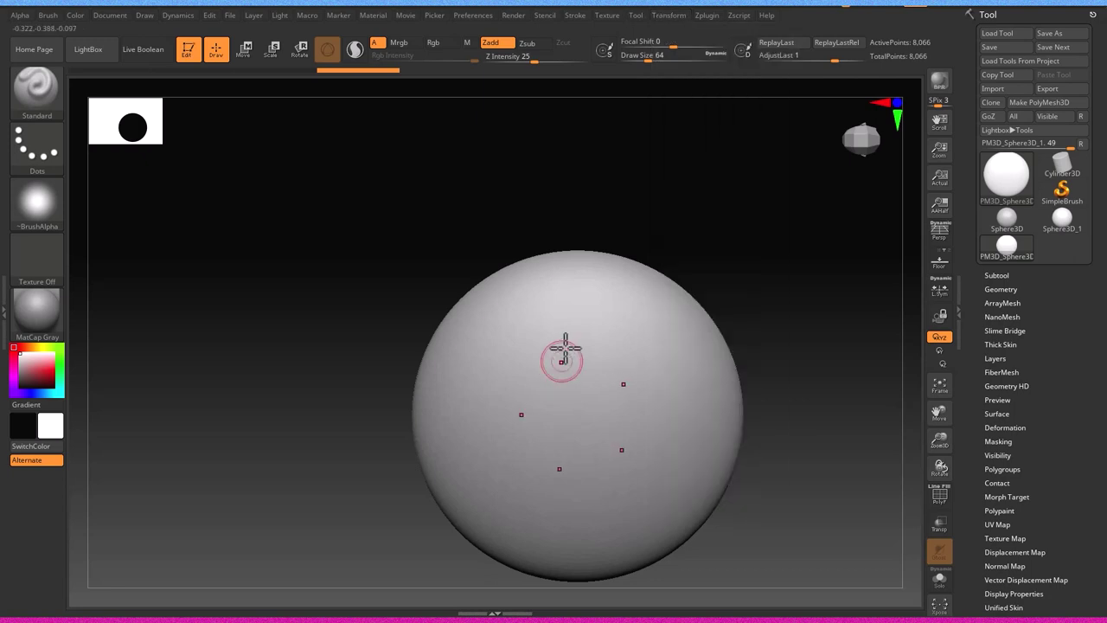
pyautogui.moveTo(563, 353); pyautogui.dragTo(526, 386, button='right')
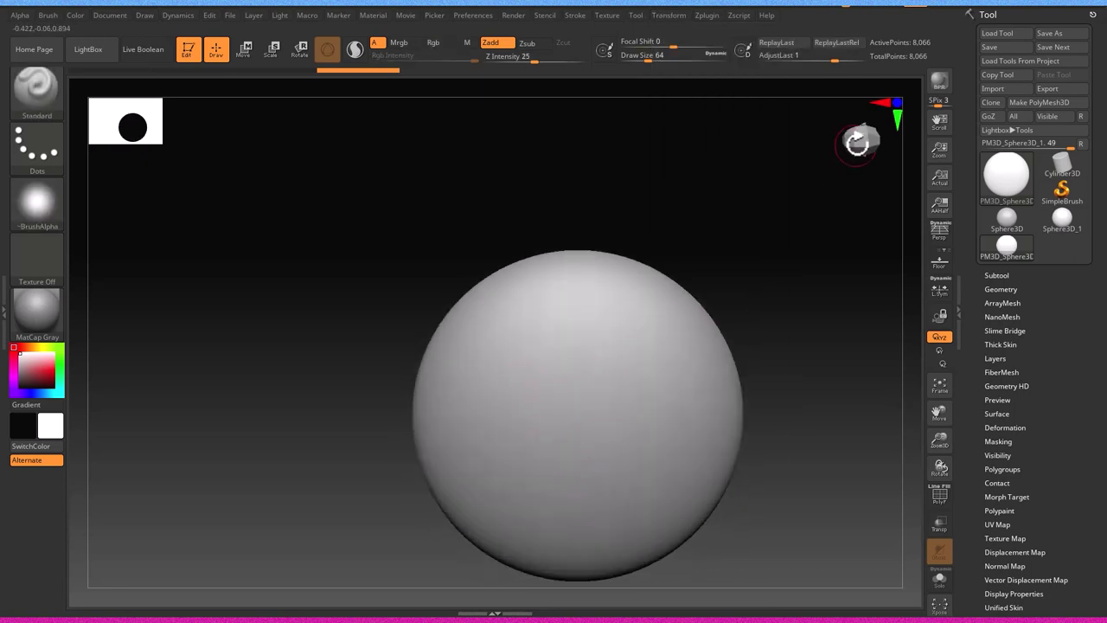
pyautogui.click(856, 143)
# Enlarge the Draw Size to about 305 and switch to the Move brush
pyautogui.press('s')
pyautogui.moveTo(613, 254); pyautogui.dragTo(618, 259)
pyautogui.keyDown('alt'); pyautogui.moveTo(618, 259); pyautogui.dragTo(593, 317, button='right'); pyautogui.keyUp('alt')
pyautogui.press('s')
pyautogui.moveTo(601, 302)
pyautogui.mouseDown()
pyautogui.moveTo(619, 306)
pyautogui.moveTo(617, 275)
pyautogui.mouseUp()
pyautogui.press('b')
pyautogui.press('m')
pyautogui.press('v')
pyautogui.press('s')
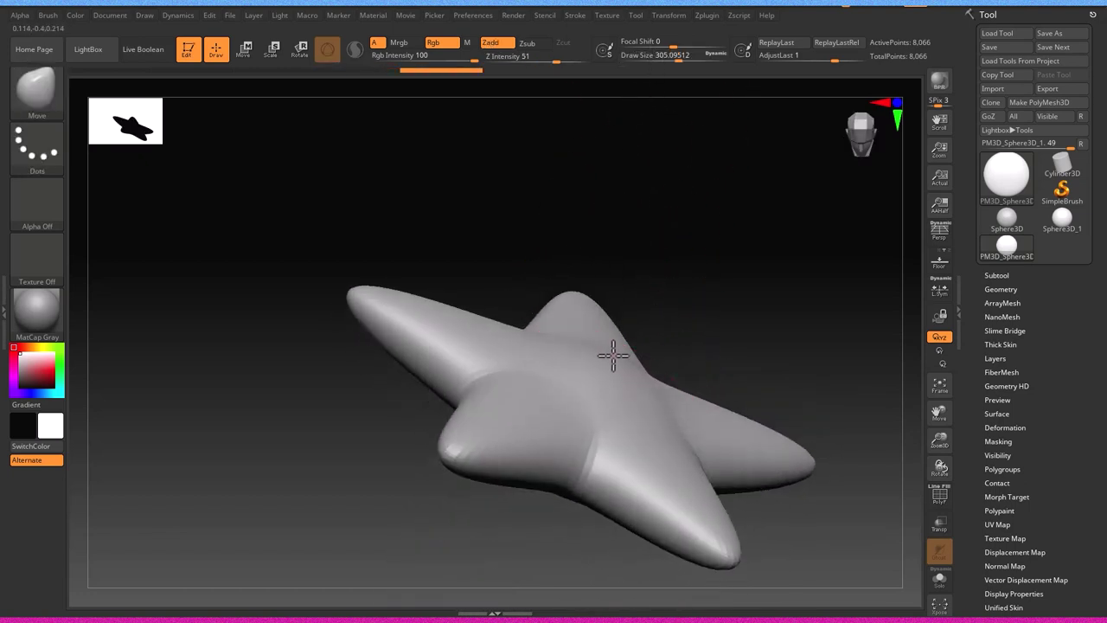
# Pull out the five arms with the Move brush and reshape the left arm tip
pyautogui.moveTo(613, 355); pyautogui.dragTo(625, 361)
pyautogui.moveTo(623, 351)
pyautogui.mouseDown(button='right')
pyautogui.moveTo(613, 444)
pyautogui.moveTo(582, 449)
pyautogui.moveTo(562, 406)
pyautogui.moveTo(587, 498)
pyautogui.mouseUp(button='right')
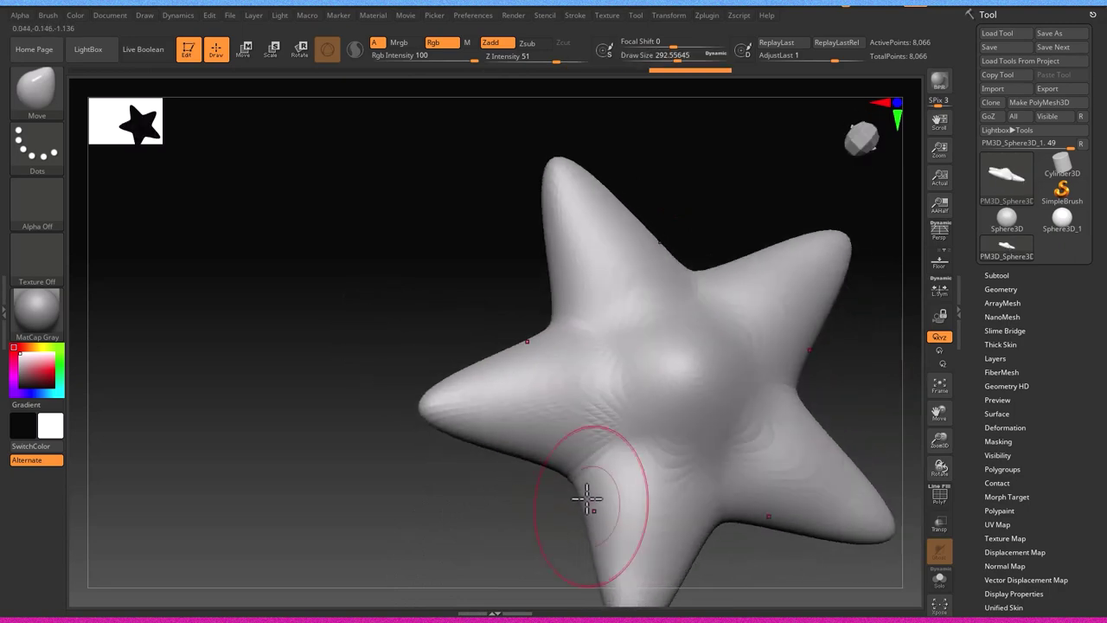
pyautogui.moveTo(562, 435)
pyautogui.mouseDown()
pyautogui.moveTo(531, 358)
pyautogui.moveTo(481, 383)
pyautogui.moveTo(490, 428)
pyautogui.mouseUp()
pyautogui.moveTo(490, 427)
pyautogui.mouseDown(button='right')
pyautogui.moveTo(596, 424)
pyautogui.moveTo(663, 454)
pyautogui.mouseUp(button='right')
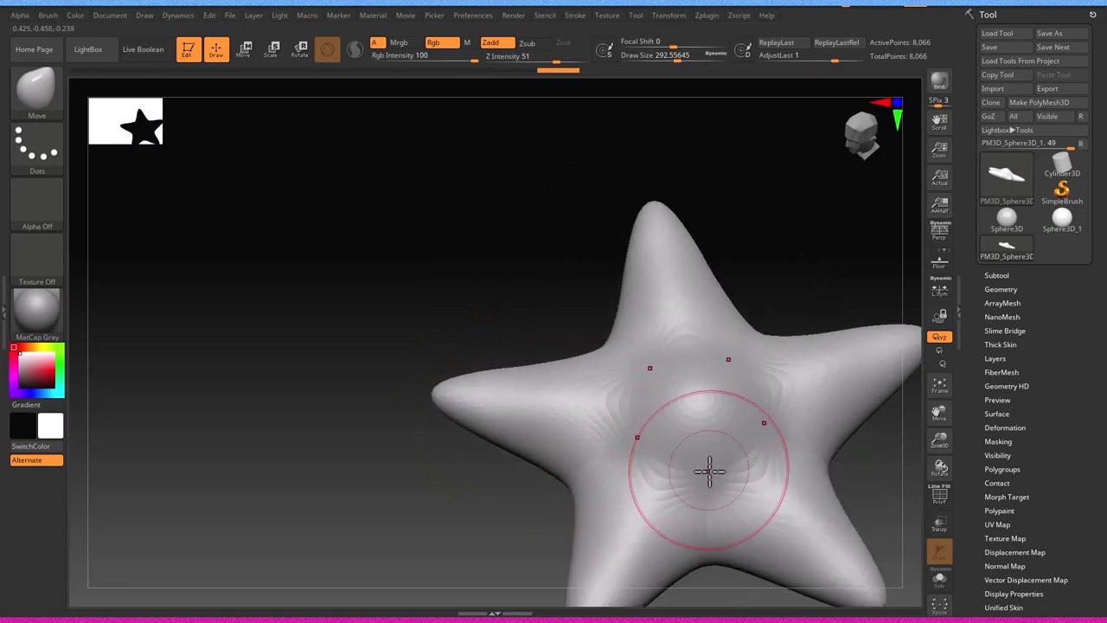
pyautogui.moveTo(704, 459); pyautogui.dragTo(694, 455)
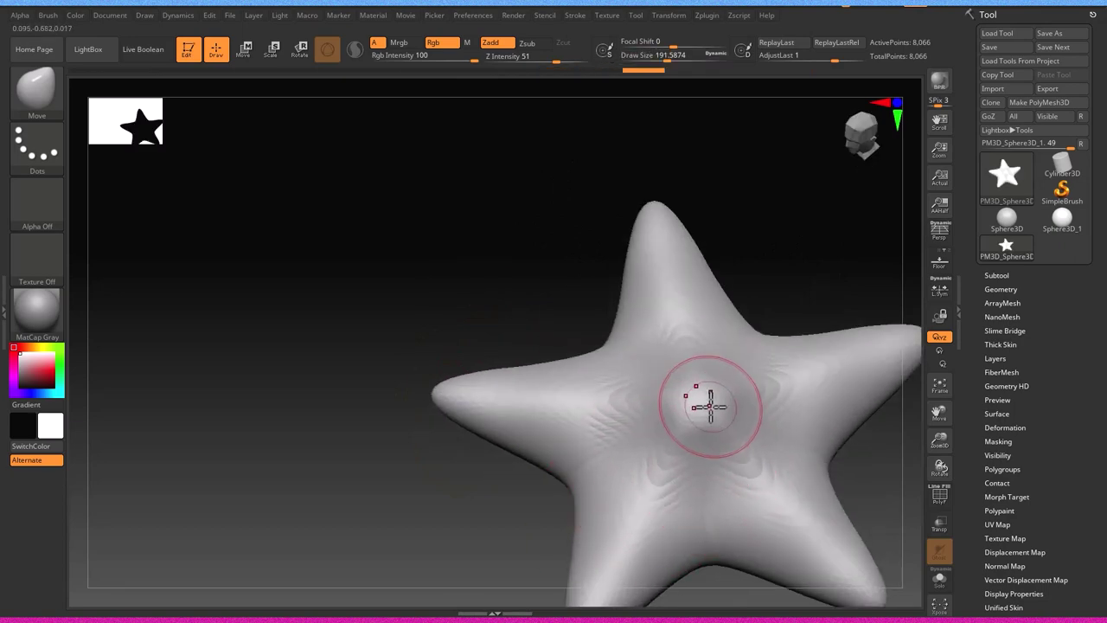
pyautogui.moveTo(722, 410)
pyautogui.mouseDown(button='right')
pyautogui.moveTo(677, 484)
pyautogui.moveTo(675, 463)
pyautogui.moveTo(697, 568)
pyautogui.moveTo(760, 499)
pyautogui.moveTo(600, 487)
pyautogui.moveTo(744, 374)
pyautogui.mouseUp(button='right')
# Reshape the notches between the arms and return to a straight front view
pyautogui.moveTo(718, 368)
pyautogui.mouseDown()
pyautogui.moveTo(666, 366)
pyautogui.moveTo(689, 383)
pyautogui.moveTo(705, 373)
pyautogui.moveTo(662, 321)
pyautogui.moveTo(677, 400)
pyautogui.moveTo(692, 391)
pyautogui.mouseUp()
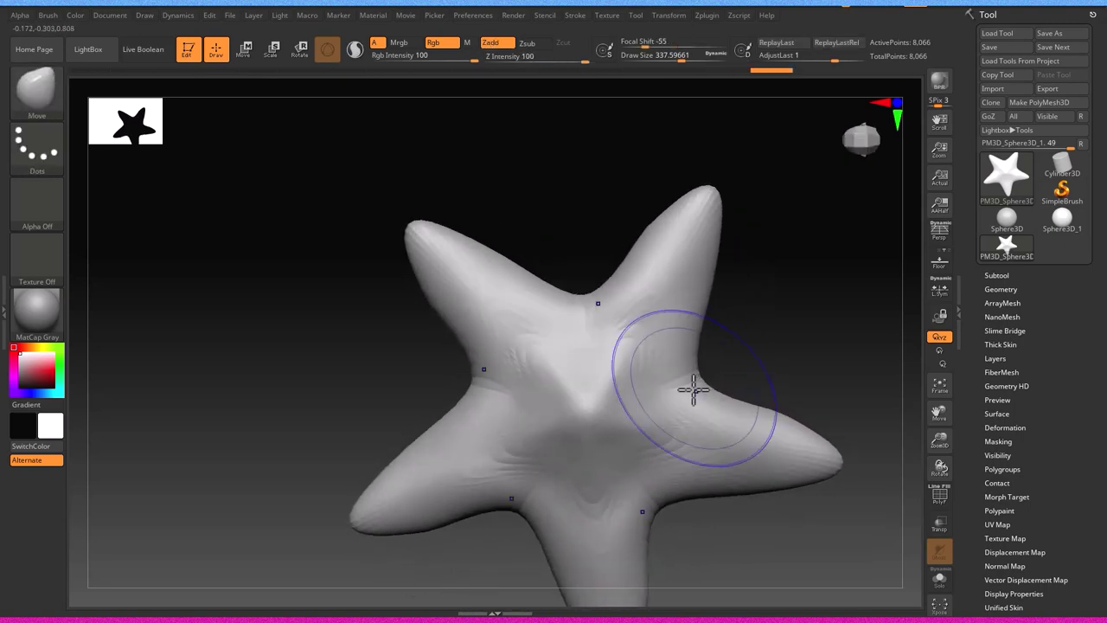
pyautogui.moveTo(510, 510); pyautogui.dragTo(526, 514)
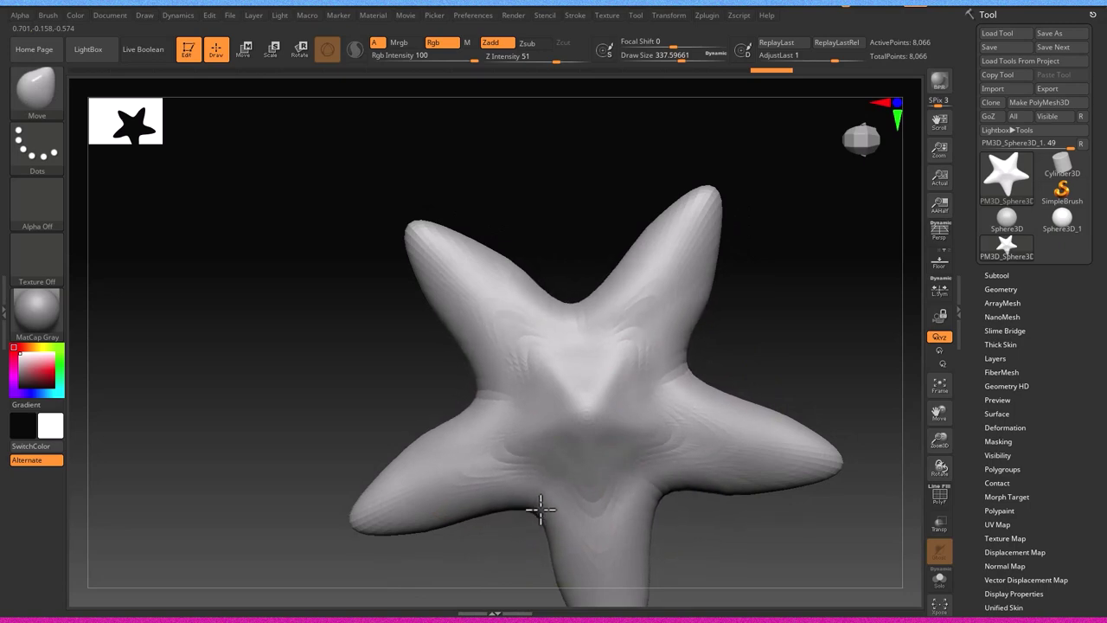
pyautogui.moveTo(544, 538)
pyautogui.mouseDown()
pyautogui.moveTo(548, 375)
pyautogui.moveTo(586, 310)
pyautogui.moveTo(596, 200)
pyautogui.moveTo(649, 230)
pyautogui.moveTo(527, 415)
pyautogui.mouseUp()
pyautogui.moveTo(522, 415)
pyautogui.mouseDown(button='right')
pyautogui.moveTo(526, 390)
pyautogui.moveTo(524, 400)
pyautogui.moveTo(590, 437)
pyautogui.moveTo(600, 403)
pyautogui.moveTo(527, 373)
pyautogui.moveTo(591, 388)
pyautogui.moveTo(755, 279)
pyautogui.mouseUp(button='right')
pyautogui.click(830, 145)
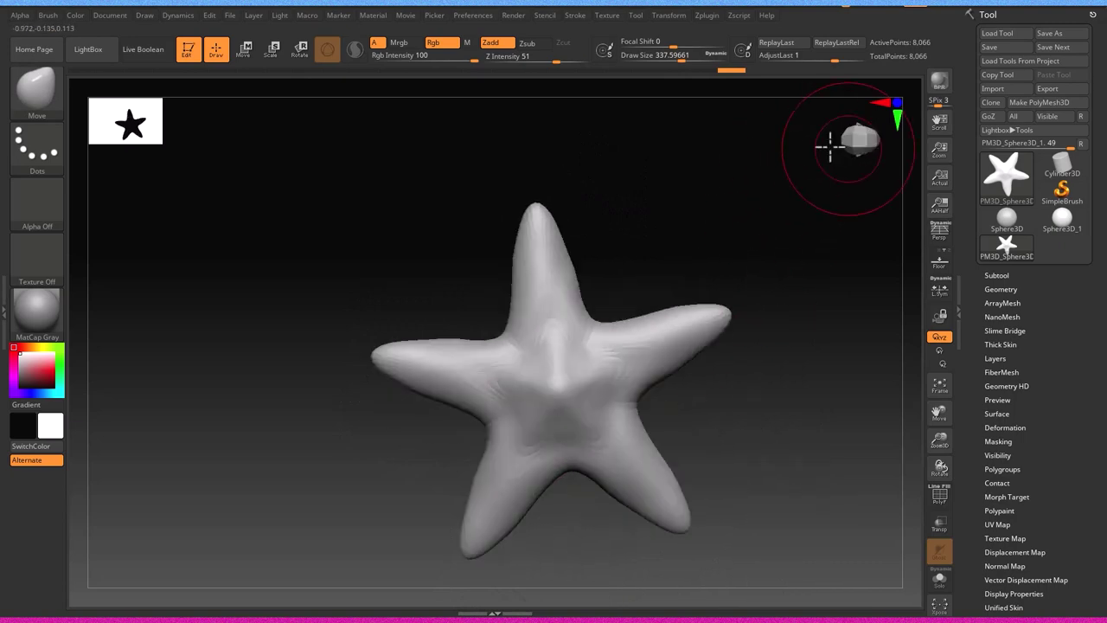
# DynaMesh the starfish at resolution 128 and divide it from 8,066 to 211,810 points
pyautogui.click(1015, 290)
pyautogui.click(1002, 496)
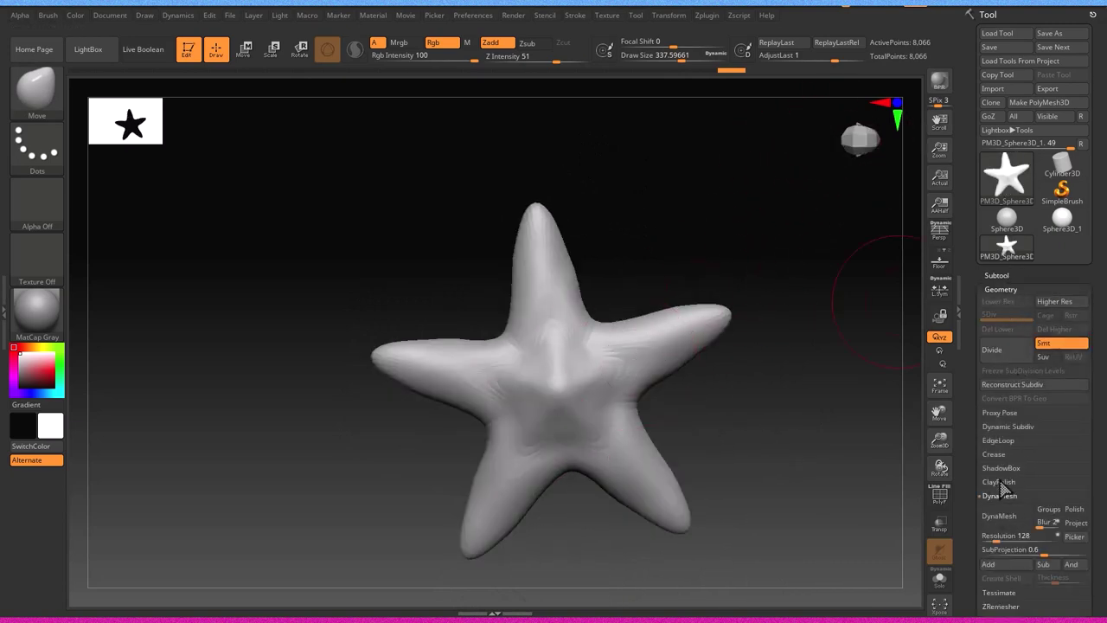
pyautogui.hotkey('ctrl', 'd')
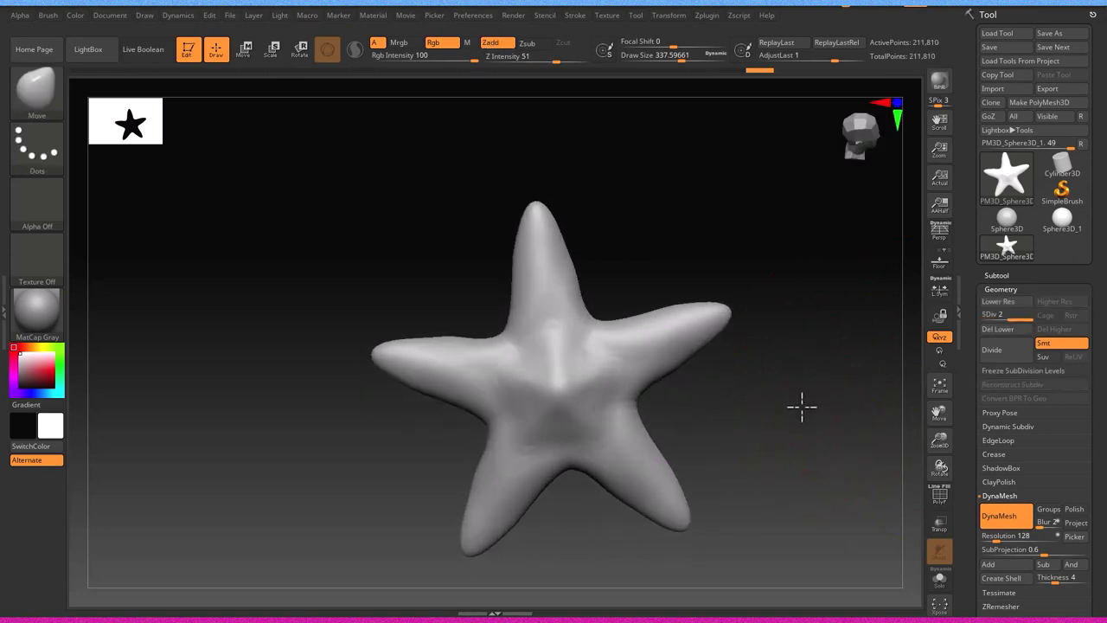
pyautogui.moveTo(482, 510)
pyautogui.mouseDown()
pyautogui.moveTo(526, 452)
pyautogui.moveTo(506, 467)
pyautogui.mouseUp()
pyautogui.moveTo(686, 549)
pyautogui.mouseDown()
pyautogui.moveTo(712, 469)
pyautogui.moveTo(415, 306)
pyautogui.moveTo(538, 455)
pyautogui.moveTo(558, 464)
pyautogui.moveTo(600, 453)
pyautogui.moveTo(656, 400)
pyautogui.mouseUp()
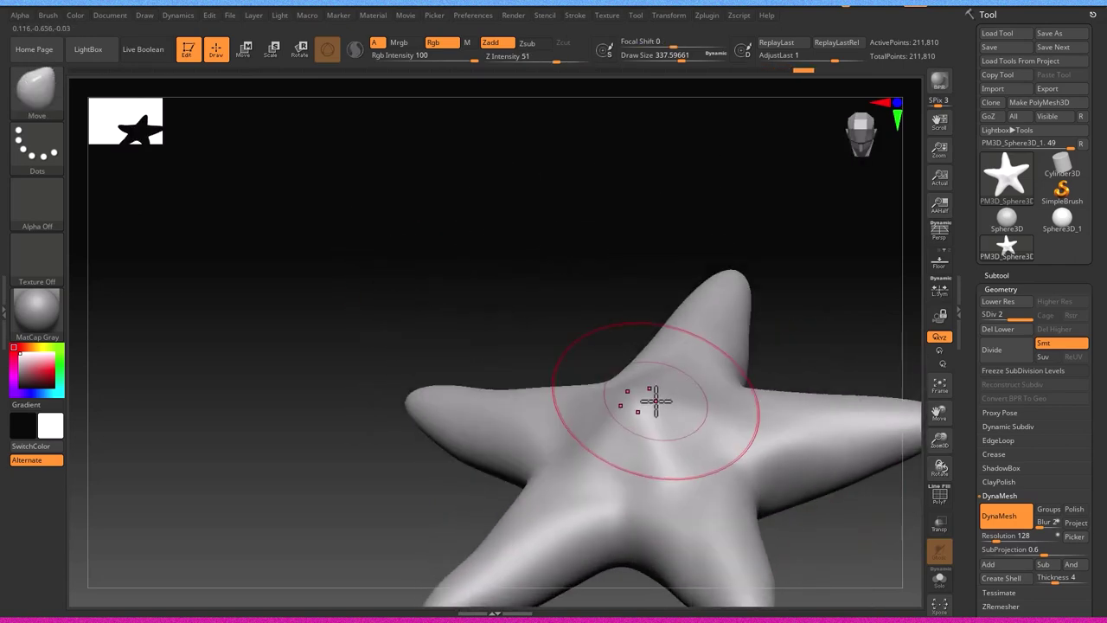
# Select the Standard brush at Z Intensity 25 and frame the starfish, inspecting it side-on
pyautogui.press('b')
pyautogui.press('s')
pyautogui.press('t')
pyautogui.press('f')
pyautogui.moveTo(605, 299)
pyautogui.mouseDown()
pyautogui.moveTo(594, 388)
pyautogui.moveTo(593, 250)
pyautogui.mouseUp()
pyautogui.moveTo(683, 445)
pyautogui.mouseDown()
pyautogui.moveTo(671, 317)
pyautogui.moveTo(677, 435)
pyautogui.mouseUp()
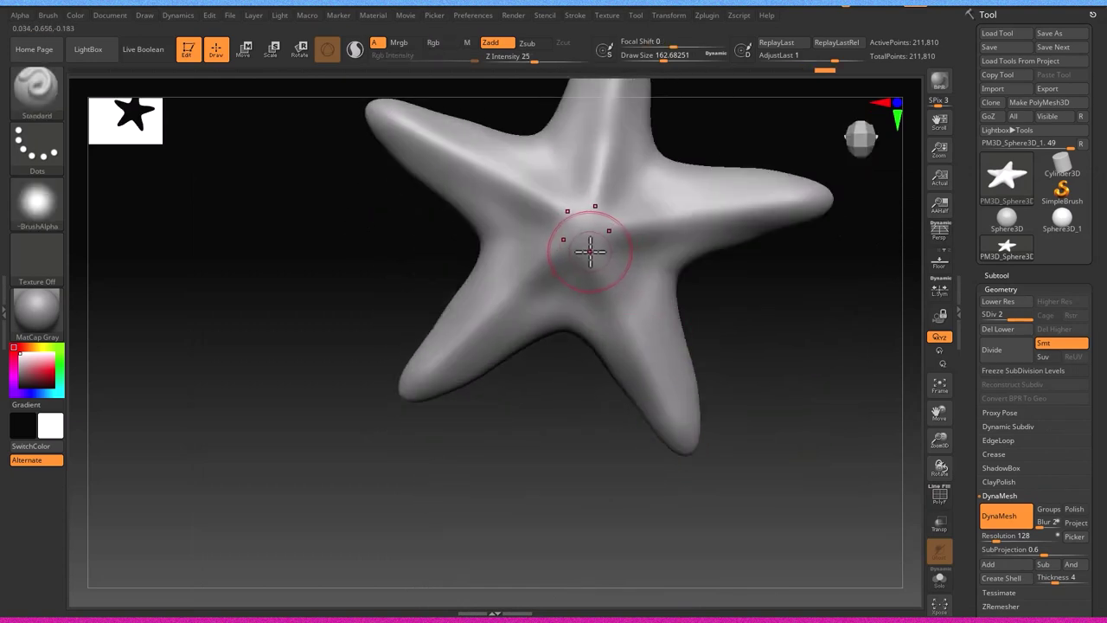
pyautogui.moveTo(685, 441)
pyautogui.mouseDown()
pyautogui.moveTo(672, 329)
pyautogui.moveTo(734, 476)
pyautogui.mouseUp()
# Switch back to the Move brush and check radial symmetry in the Transform settings
pyautogui.press('b')
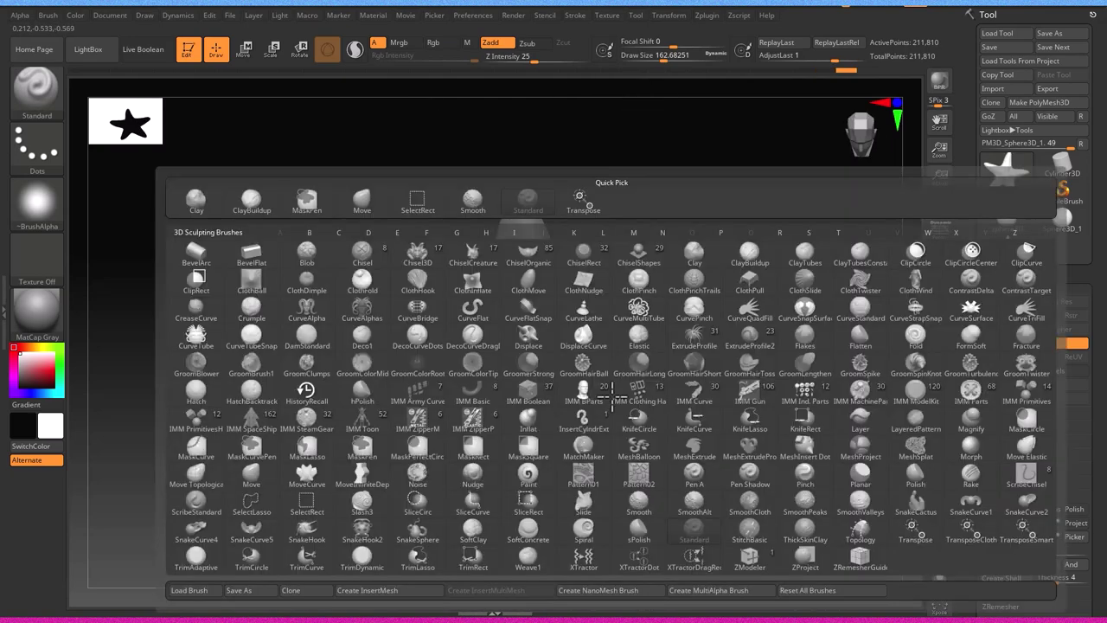
pyautogui.press('m')
pyautogui.press('v')
pyautogui.moveTo(570, 335)
pyautogui.mouseDown()
pyautogui.moveTo(573, 348)
pyautogui.moveTo(563, 346)
pyautogui.mouseUp()
pyautogui.press('ctrl')
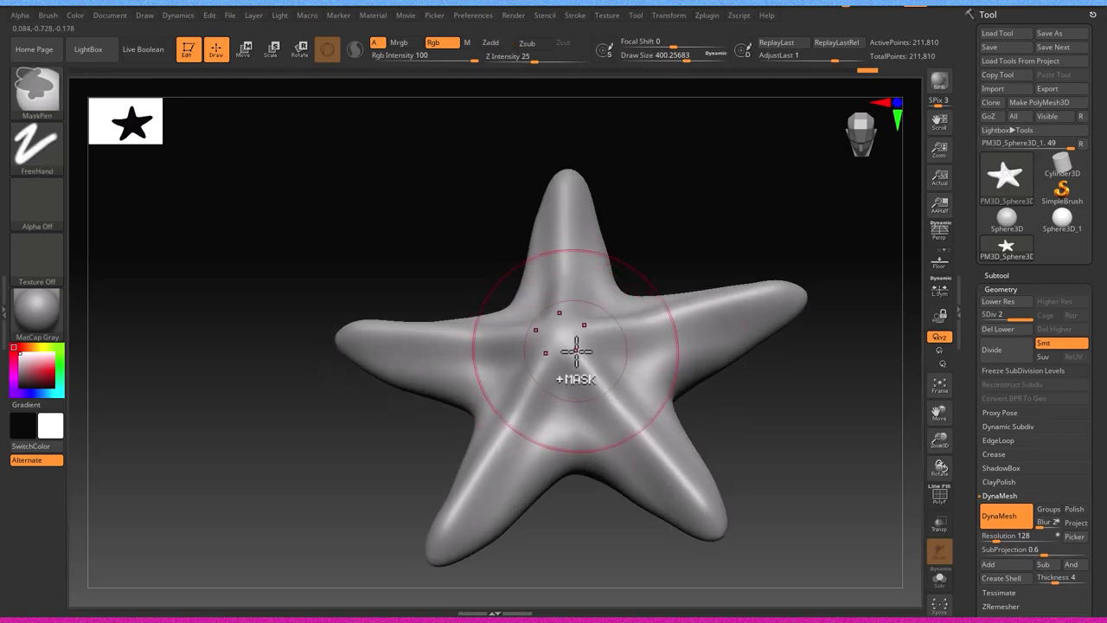
pyautogui.click(669, 14)
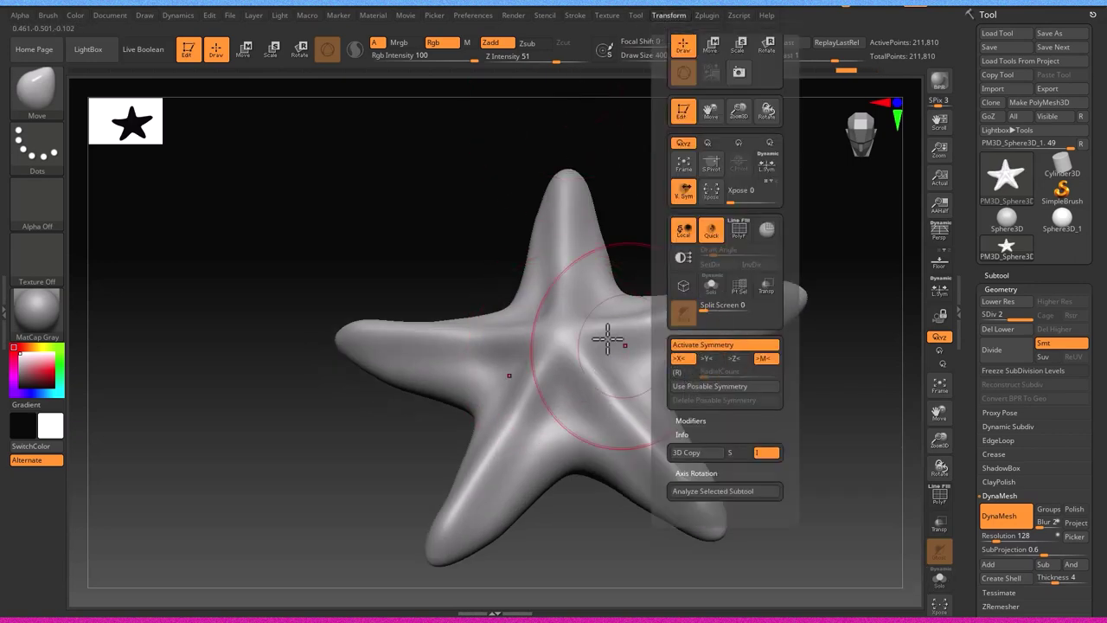
# Orbit to a low side view and set the Move brush Draw Size to about 274
pyautogui.moveTo(571, 331)
pyautogui.mouseDown()
pyautogui.moveTo(607, 375)
pyautogui.moveTo(606, 291)
pyautogui.mouseUp()
pyautogui.moveTo(528, 286)
pyautogui.mouseDown()
pyautogui.moveTo(494, 192)
pyautogui.moveTo(553, 290)
pyautogui.mouseUp()
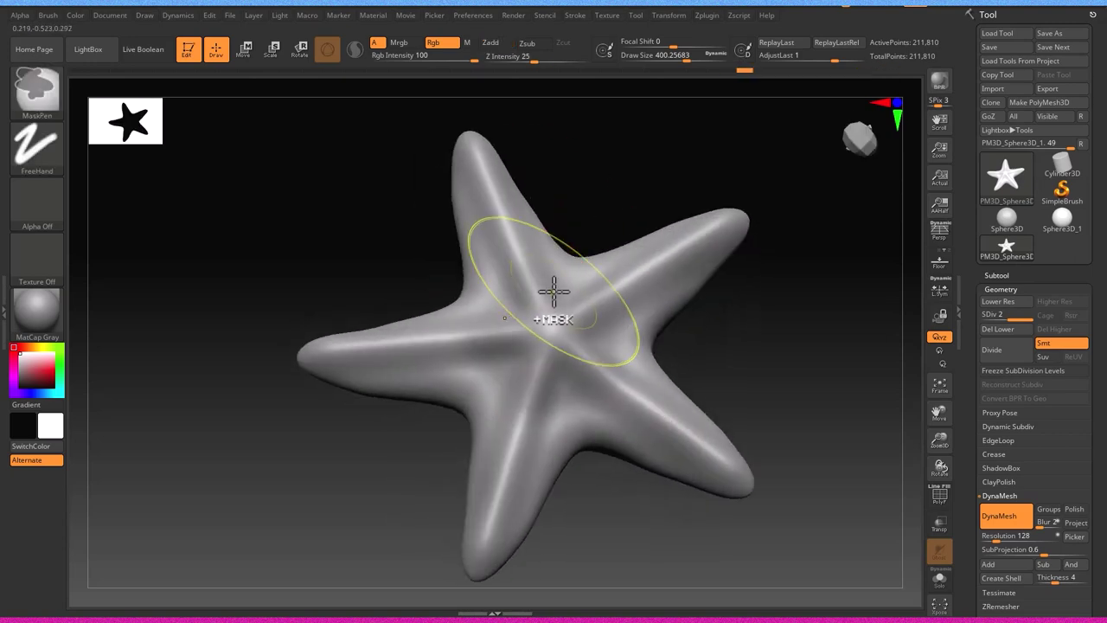
pyautogui.moveTo(571, 329); pyautogui.dragTo(576, 245)
pyautogui.moveTo(547, 321); pyautogui.dragTo(560, 320)
pyautogui.moveTo(560, 321)
pyautogui.mouseDown()
pyautogui.moveTo(518, 388)
pyautogui.moveTo(602, 351)
pyautogui.moveTo(588, 267)
pyautogui.moveTo(596, 366)
pyautogui.moveTo(588, 255)
pyautogui.moveTo(527, 341)
pyautogui.mouseUp()
pyautogui.press('s')
pyautogui.click(668, 17)
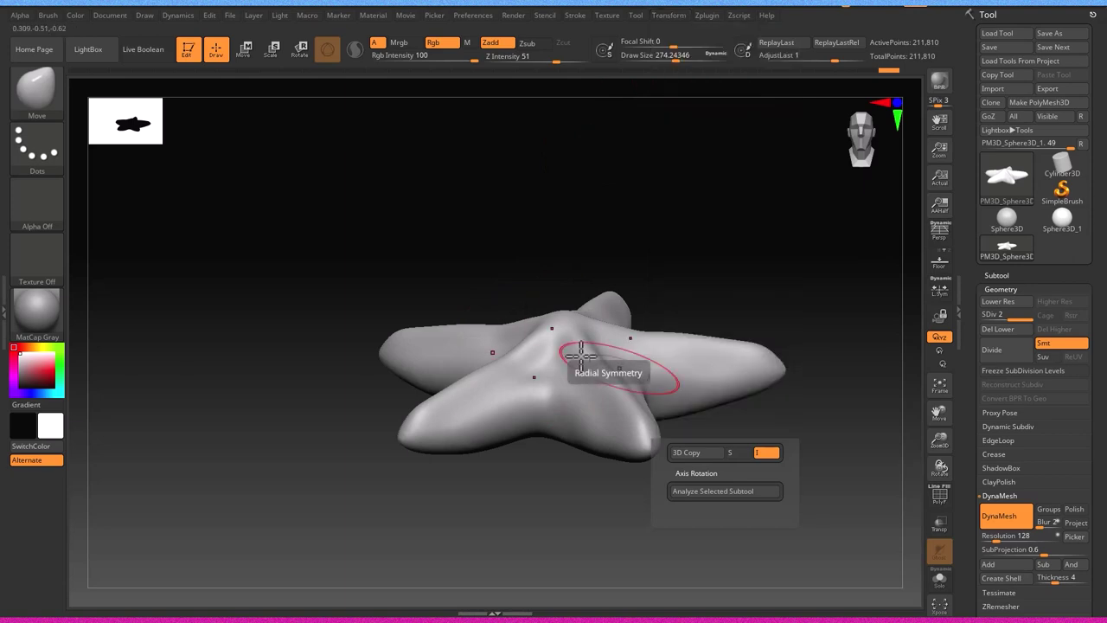
# Pull the arms into gentle tapers with the Move brush, working around the starfish
pyautogui.press('s')
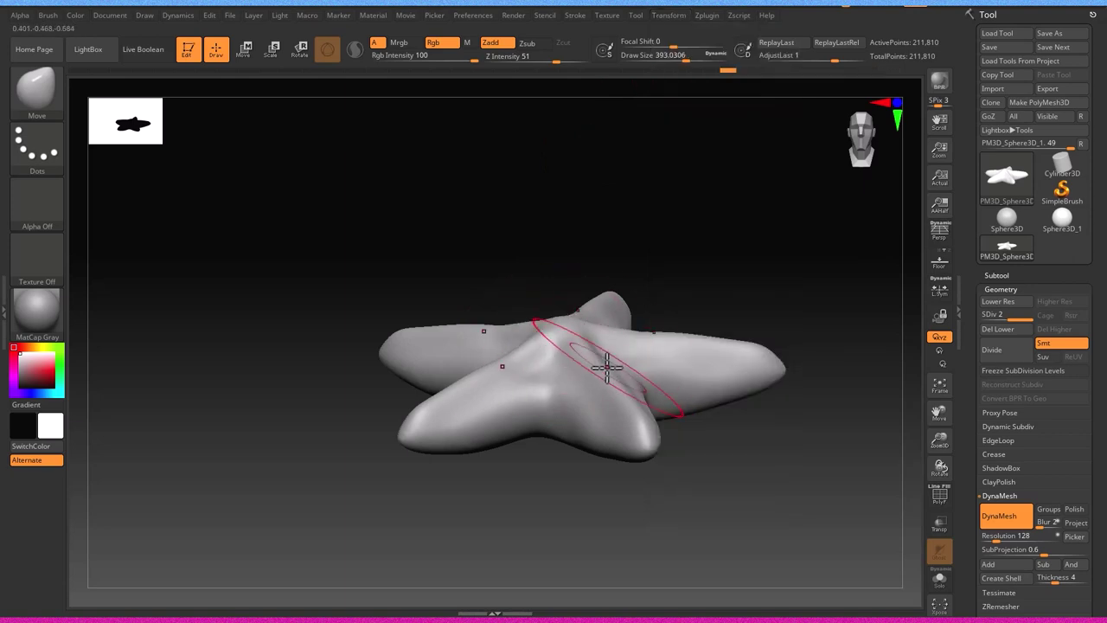
pyautogui.moveTo(602, 364)
pyautogui.mouseDown()
pyautogui.moveTo(671, 373)
pyautogui.moveTo(663, 395)
pyautogui.moveTo(632, 363)
pyautogui.moveTo(598, 424)
pyautogui.moveTo(543, 440)
pyautogui.mouseUp()
pyautogui.press('s')
pyautogui.press('s')
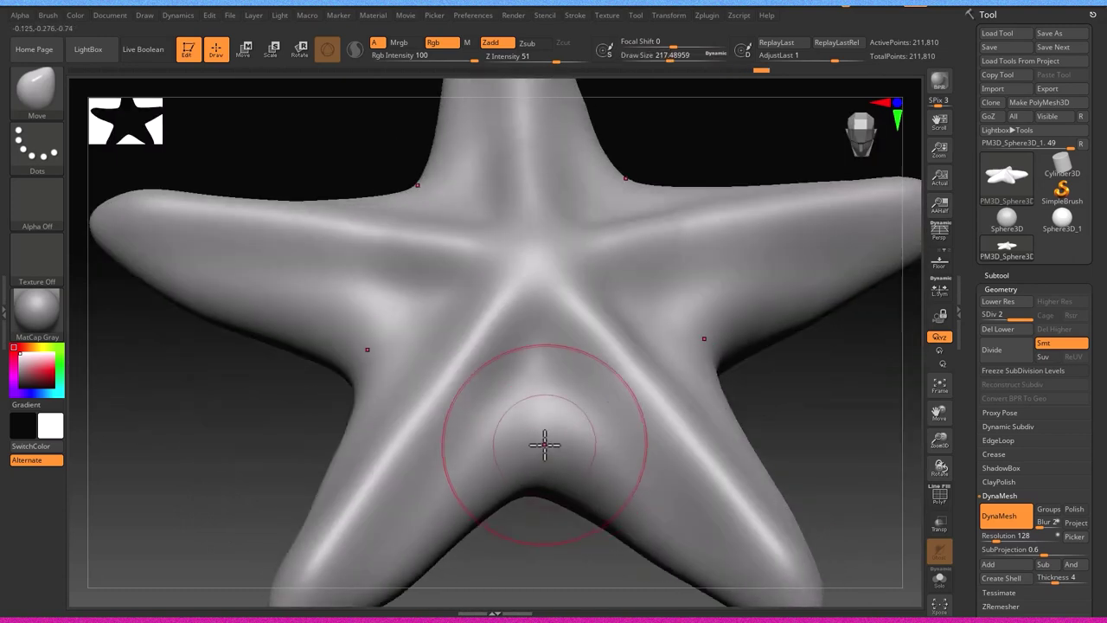
pyautogui.moveTo(540, 407); pyautogui.dragTo(538, 458, button='right')
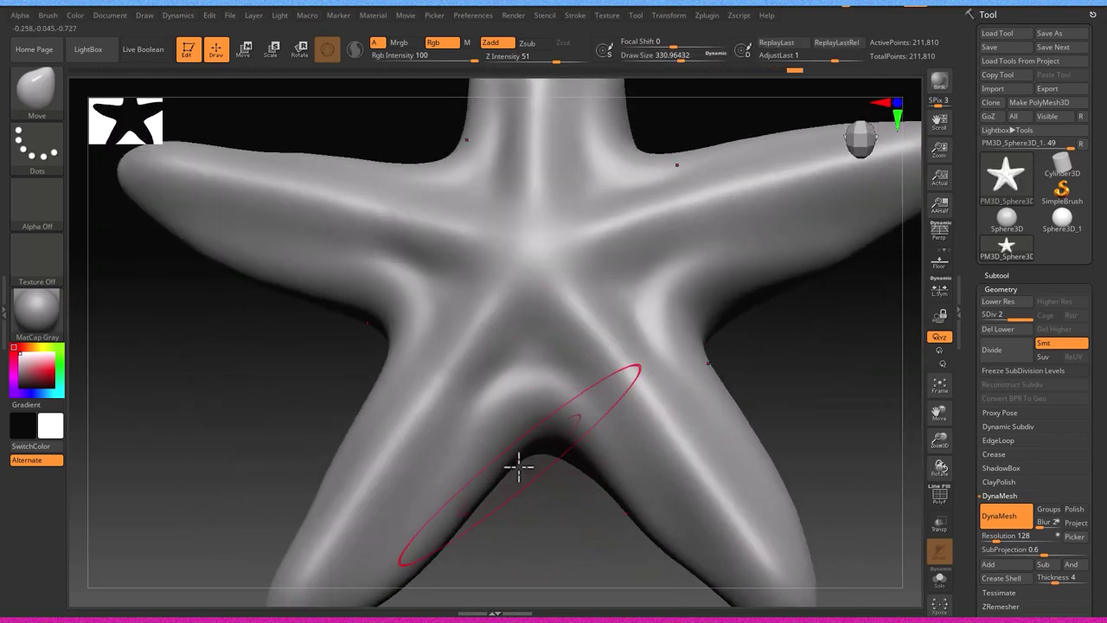
pyautogui.moveTo(486, 490); pyautogui.dragTo(494, 527, button='right')
pyautogui.press('f')
pyautogui.moveTo(603, 452)
pyautogui.keyDown('ctrl'); pyautogui.mouseDown(button='right')
pyautogui.moveTo(654, 382)
pyautogui.moveTo(632, 477)
pyautogui.moveTo(654, 464)
pyautogui.mouseUp(button='right'); pyautogui.keyUp('ctrl')
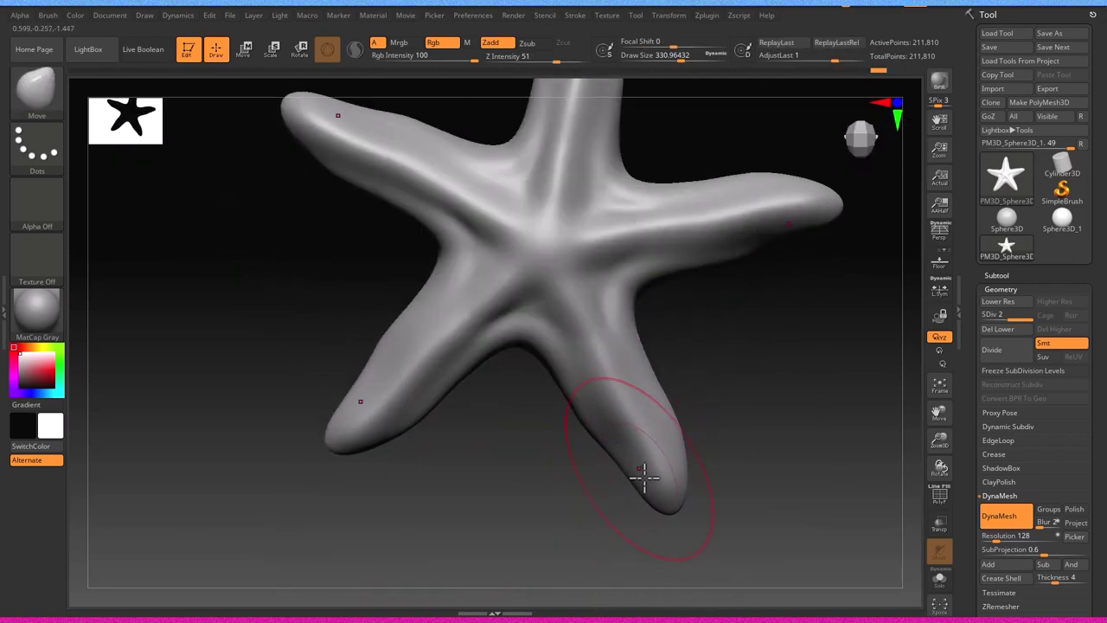
pyautogui.moveTo(654, 507)
pyautogui.mouseDown(button='right')
pyautogui.moveTo(674, 424)
pyautogui.moveTo(662, 390)
pyautogui.mouseUp(button='right')
pyautogui.moveTo(687, 494)
pyautogui.mouseDown(button='right')
pyautogui.moveTo(680, 476)
pyautogui.moveTo(717, 476)
pyautogui.moveTo(704, 519)
pyautogui.moveTo(648, 440)
pyautogui.moveTo(671, 356)
pyautogui.moveTo(650, 424)
pyautogui.moveTo(697, 467)
pyautogui.mouseUp(button='right')
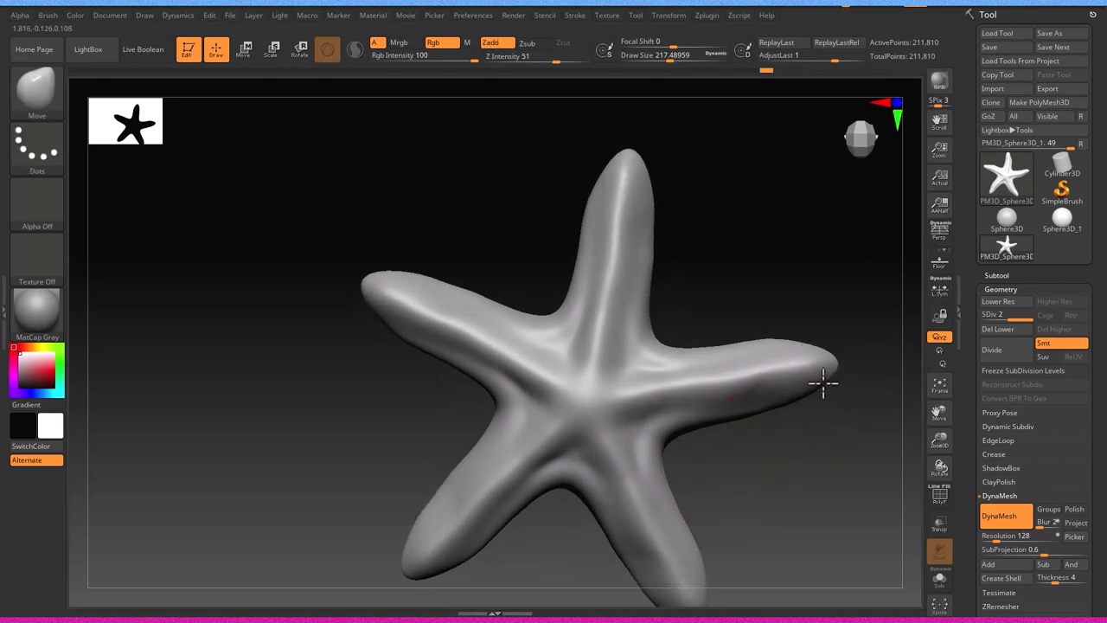
pyautogui.moveTo(811, 310)
pyautogui.mouseDown(button='right')
pyautogui.moveTo(805, 225)
pyautogui.moveTo(778, 370)
pyautogui.moveTo(767, 374)
pyautogui.moveTo(654, 329)
pyautogui.moveTo(694, 311)
pyautogui.moveTo(684, 317)
pyautogui.moveTo(617, 243)
pyautogui.mouseUp(button='right')
# Lift the arm tips from a front view, reducing Draw Size through 351 and 167 to 116
pyautogui.press('s')
pyautogui.moveTo(637, 247); pyautogui.dragTo(607, 272)
pyautogui.moveTo(609, 346)
pyautogui.mouseDown(button='right')
pyautogui.moveTo(697, 378)
pyautogui.moveTo(643, 432)
pyautogui.moveTo(507, 487)
pyautogui.moveTo(503, 442)
pyautogui.moveTo(481, 438)
pyautogui.moveTo(522, 455)
pyautogui.moveTo(501, 548)
pyautogui.mouseUp(button='right')
pyautogui.press('s')
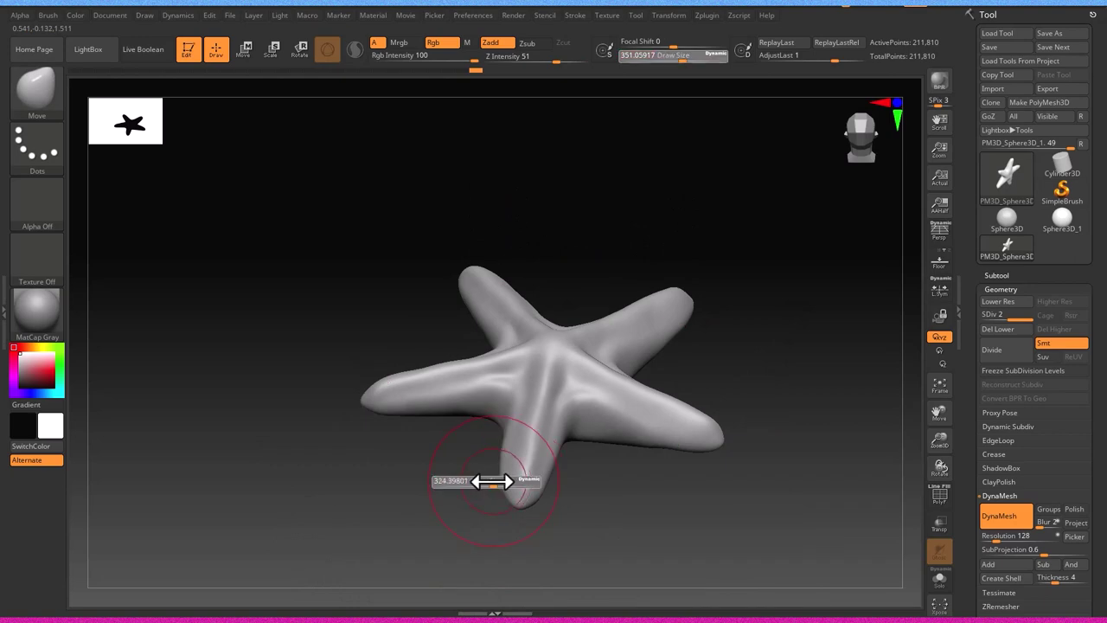
pyautogui.moveTo(491, 481); pyautogui.dragTo(473, 480)
pyautogui.keyDown('ctrl'); pyautogui.moveTo(474, 481); pyautogui.dragTo(534, 486, button='right'); pyautogui.keyUp('ctrl')
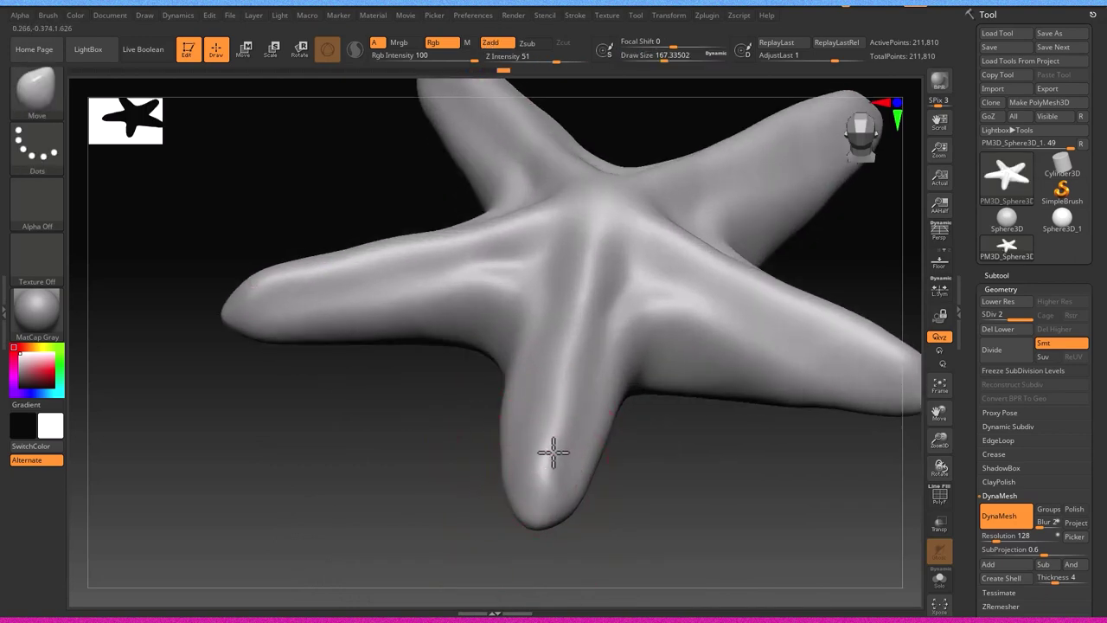
pyautogui.press('[')
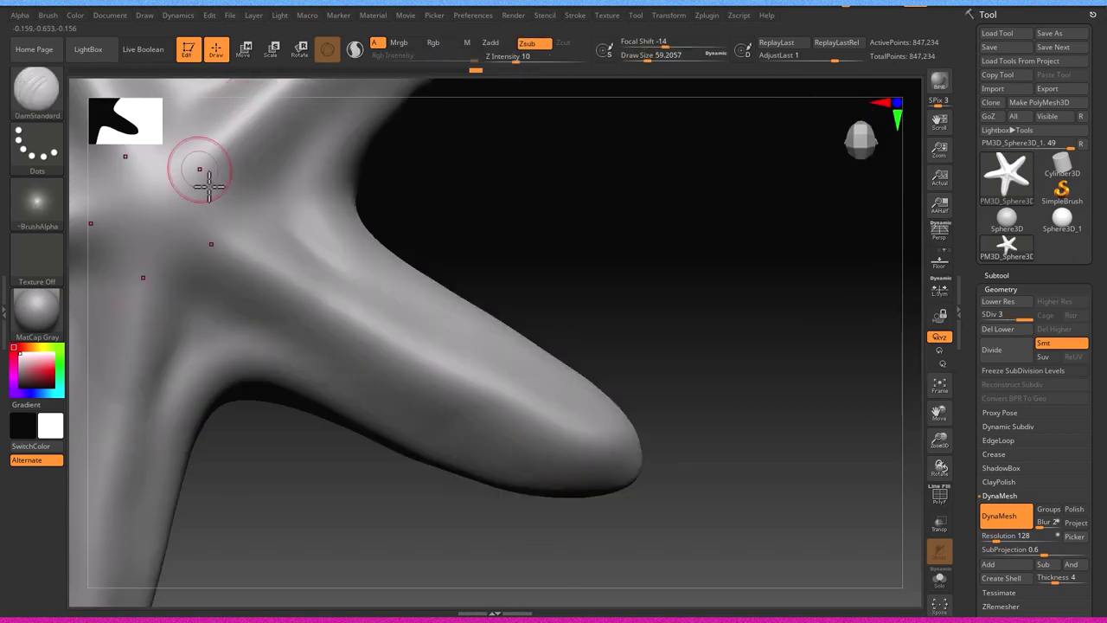
# Select the Standard brush at Draw Size about 56 with lower Z Intensity and FreeHand stroke
pyautogui.press('b')
pyautogui.press('s')
pyautogui.press('t')
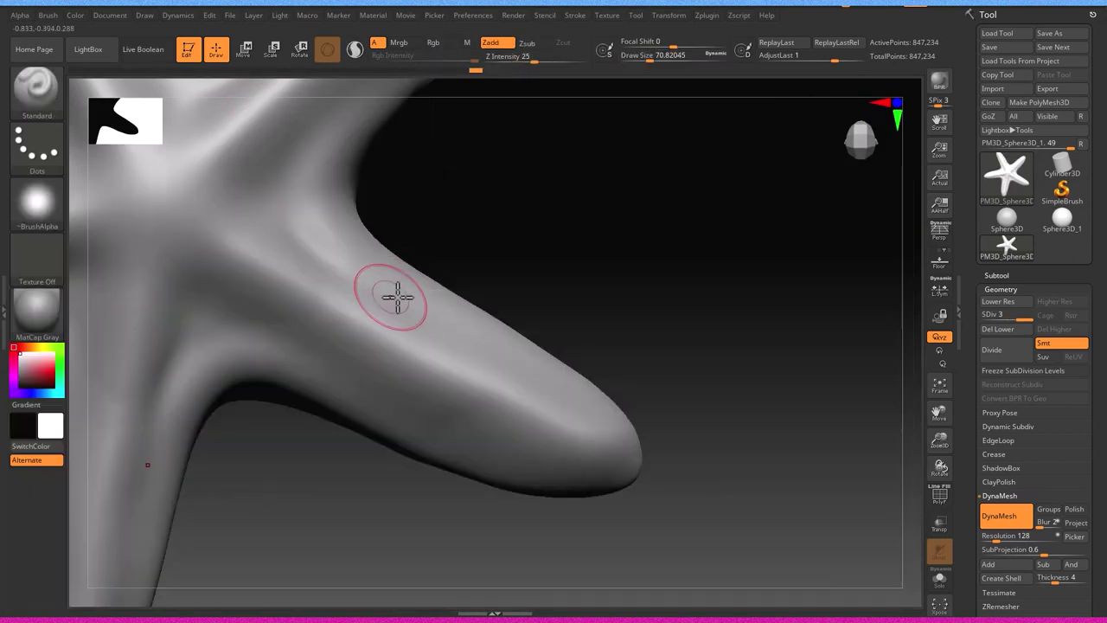
pyautogui.press('[')
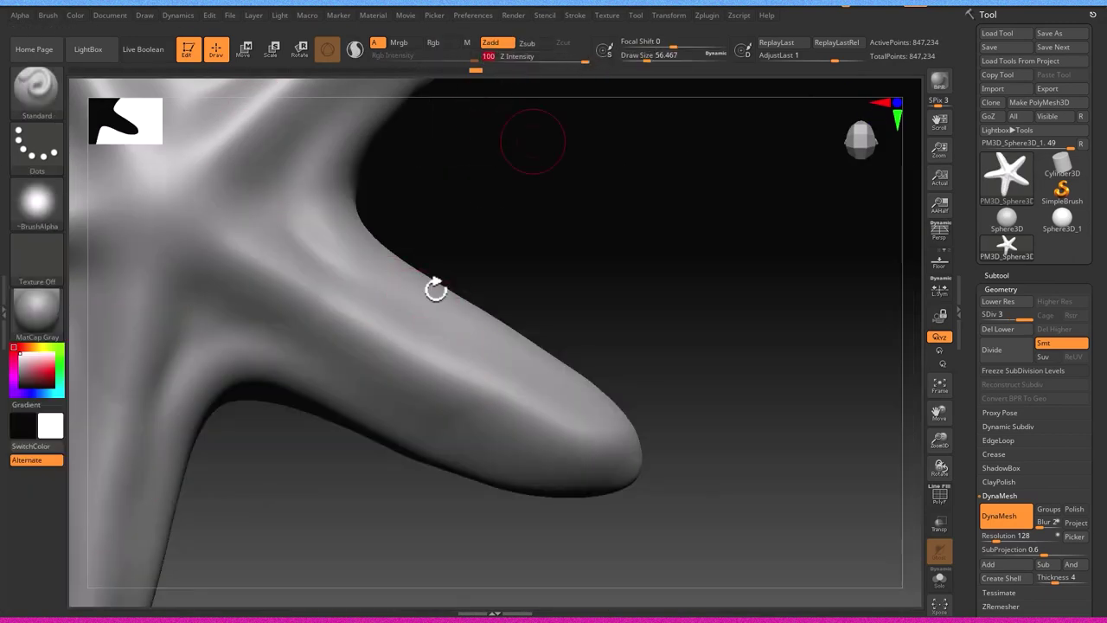
pyautogui.moveTo(440, 363); pyautogui.dragTo(437, 309, button='right')
pyautogui.moveTo(539, 56); pyautogui.dragTo(490, 55)
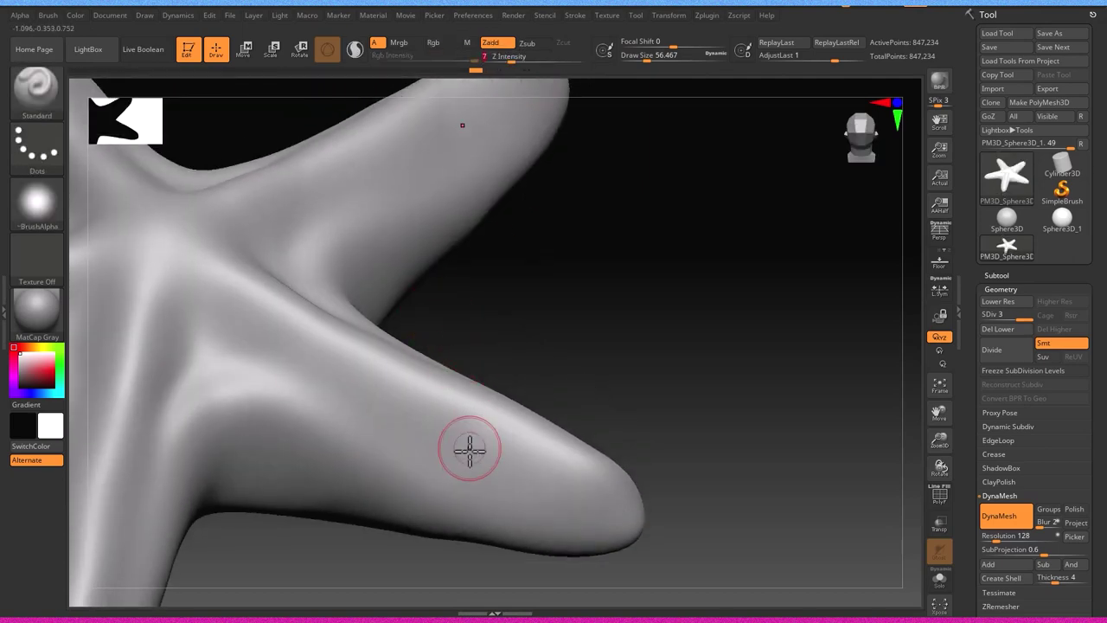
pyautogui.moveTo(473, 403); pyautogui.dragTo(487, 412, button='right')
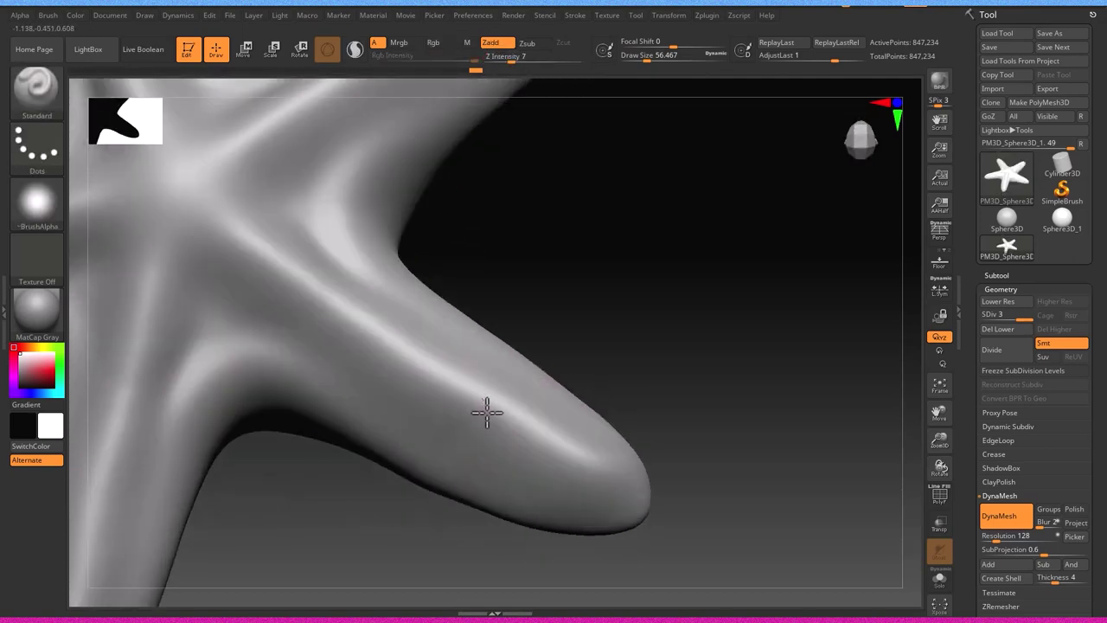
pyautogui.click(39, 145)
pyautogui.click(221, 166)
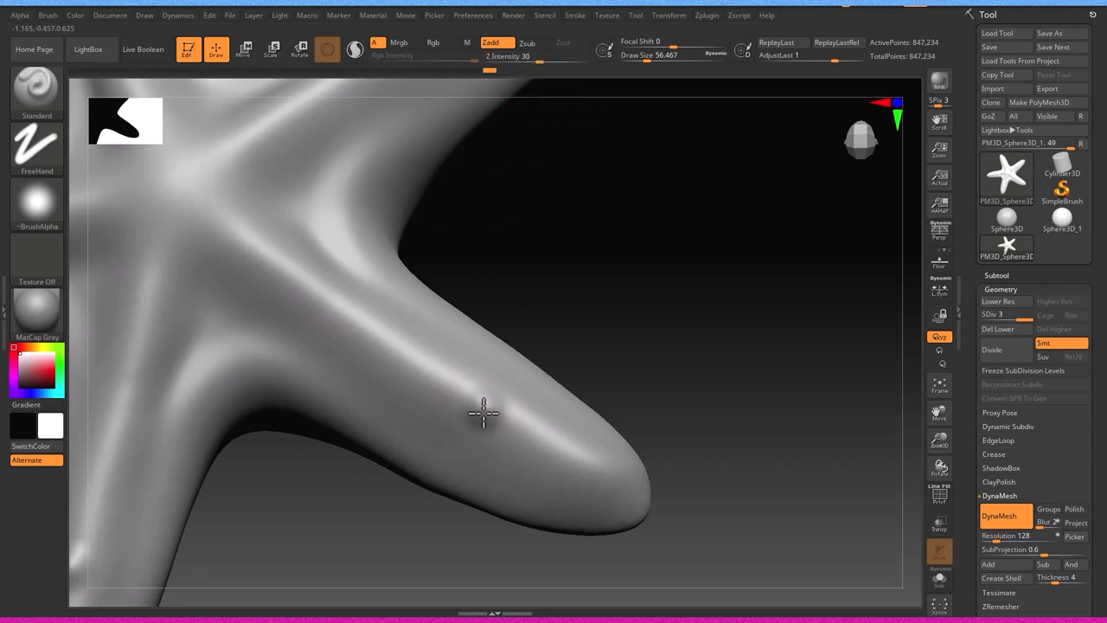
# Undo a few trial bumps on the arms and subdivide the starfish to 3.388 million points
pyautogui.click(486, 399)
pyautogui.moveTo(407, 366)
pyautogui.mouseDown(button='right')
pyautogui.moveTo(494, 475)
pyautogui.moveTo(482, 476)
pyautogui.mouseUp(button='right')
pyautogui.click(504, 480)
pyautogui.click(478, 461)
pyautogui.press('ctrl')
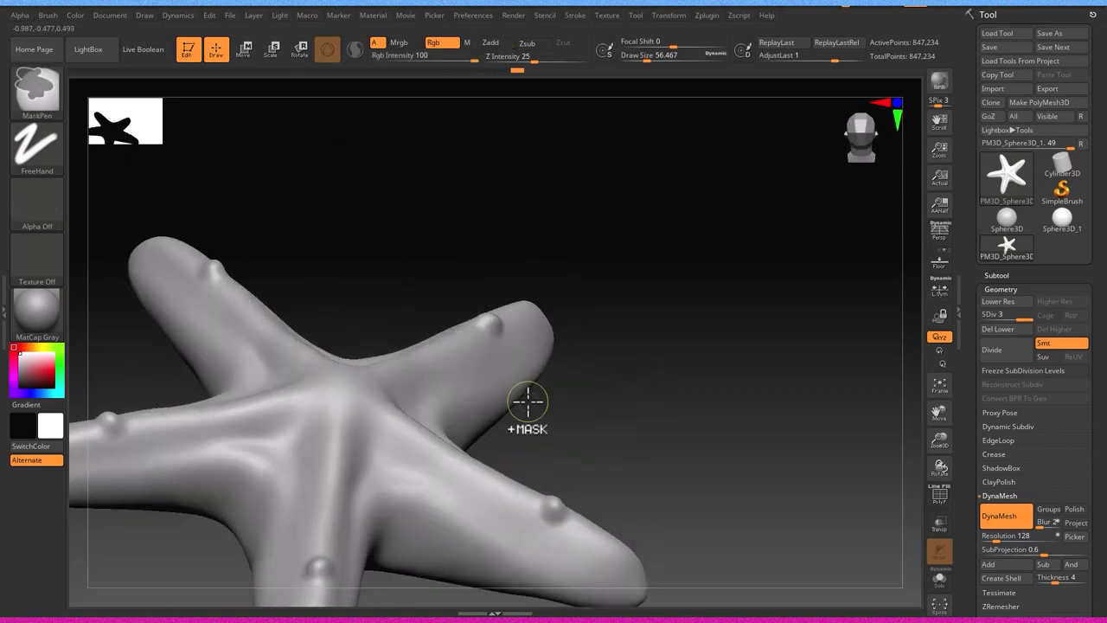
pyautogui.hotkey('ctrl', 'z')
pyautogui.hotkey('ctrl', 'z')
pyautogui.hotkey('ctrl', 'z')
pyautogui.moveTo(536, 259)
pyautogui.mouseDown(button='right')
pyautogui.moveTo(568, 425)
pyautogui.moveTo(553, 400)
pyautogui.moveTo(600, 401)
pyautogui.moveTo(613, 446)
pyautogui.moveTo(622, 363)
pyautogui.moveTo(607, 443)
pyautogui.mouseUp(button='right')
pyautogui.hotkey('ctrl', 'd')
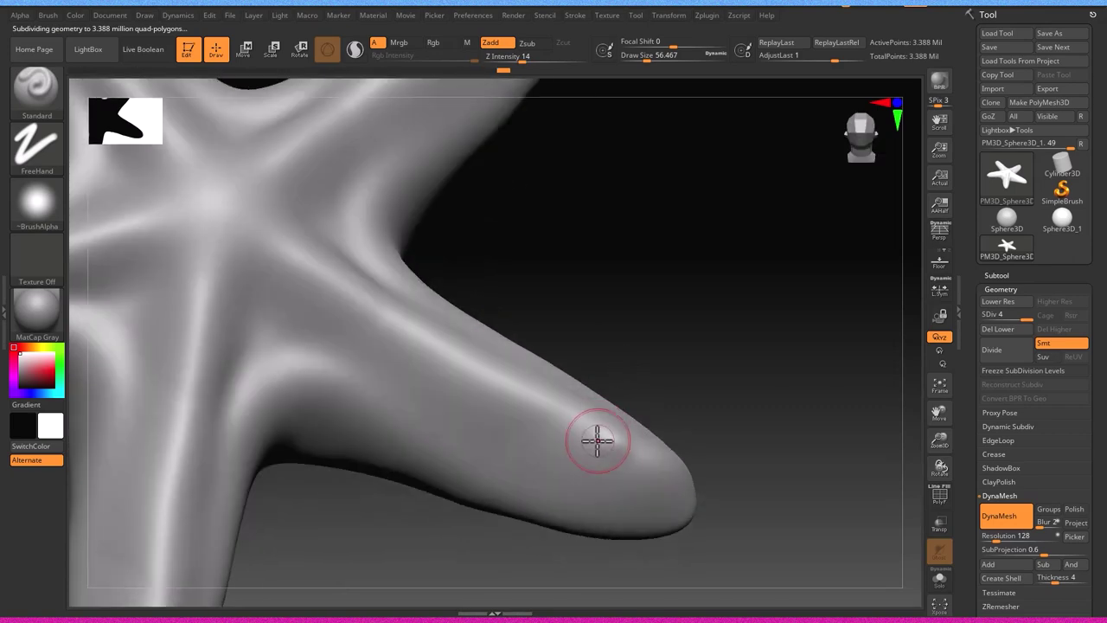
# Set the brush alpha to Off and shrink the Draw Size to about 41
pyautogui.click(39, 201)
pyautogui.click(83, 210)
pyautogui.press('[')
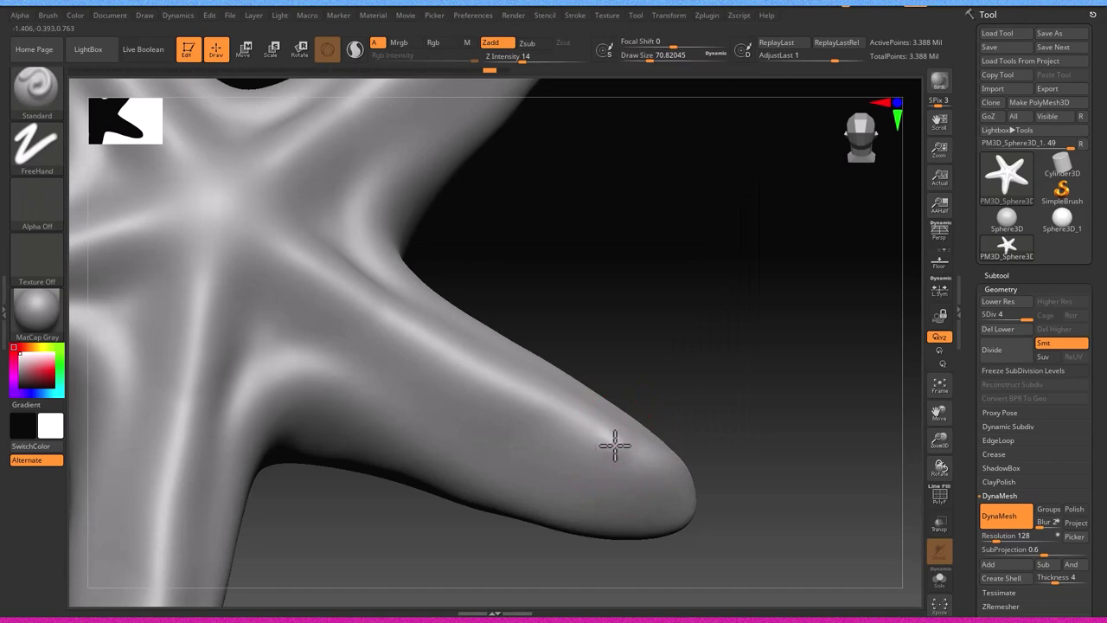
pyautogui.press('[')
# Sculpt rows of rounded bumps along each arm's centre line, adjusting Focal Shift
pyautogui.moveTo(613, 438)
pyautogui.mouseDown(button='right')
pyautogui.moveTo(613, 408)
pyautogui.moveTo(594, 453)
pyautogui.mouseUp(button='right')
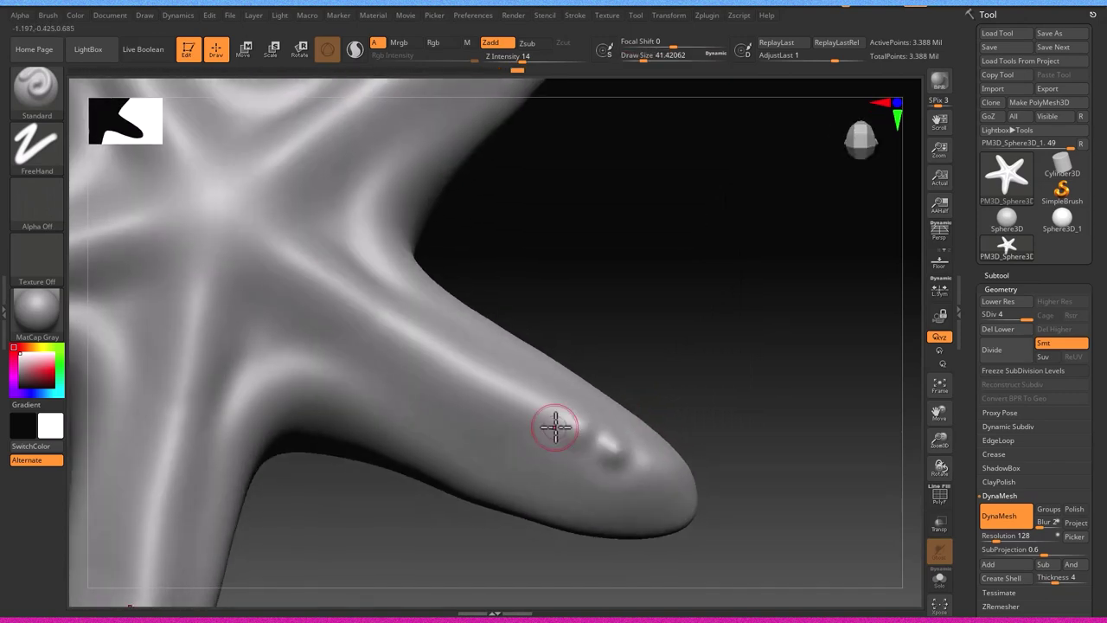
pyautogui.moveTo(538, 391)
pyautogui.mouseDown(button='right')
pyautogui.moveTo(593, 487)
pyautogui.moveTo(530, 445)
pyautogui.mouseUp(button='right')
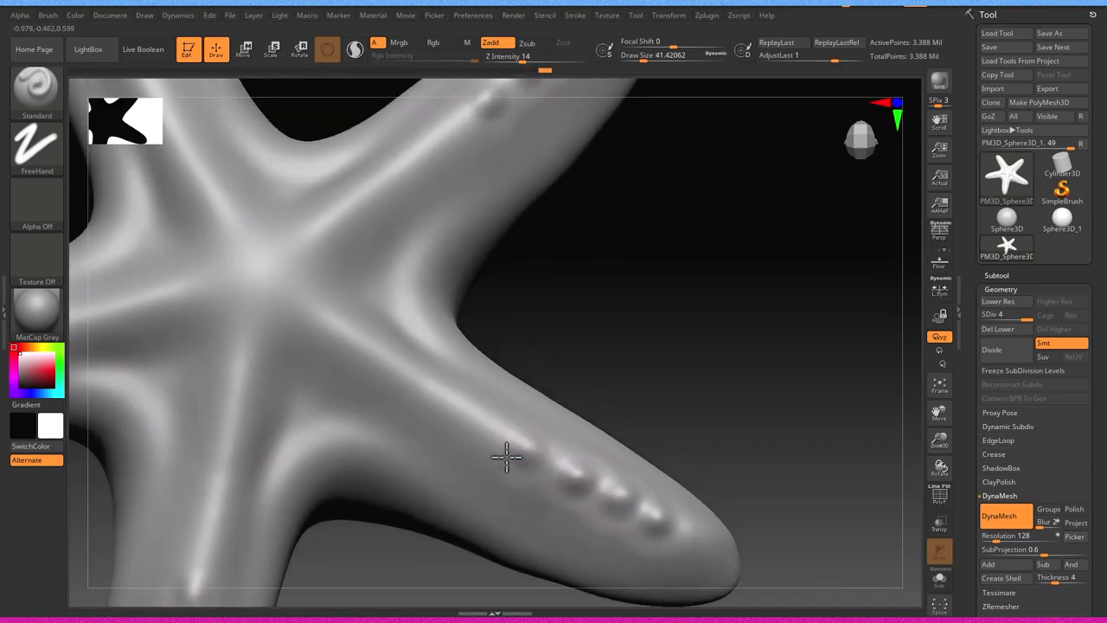
pyautogui.moveTo(485, 421); pyautogui.dragTo(467, 411)
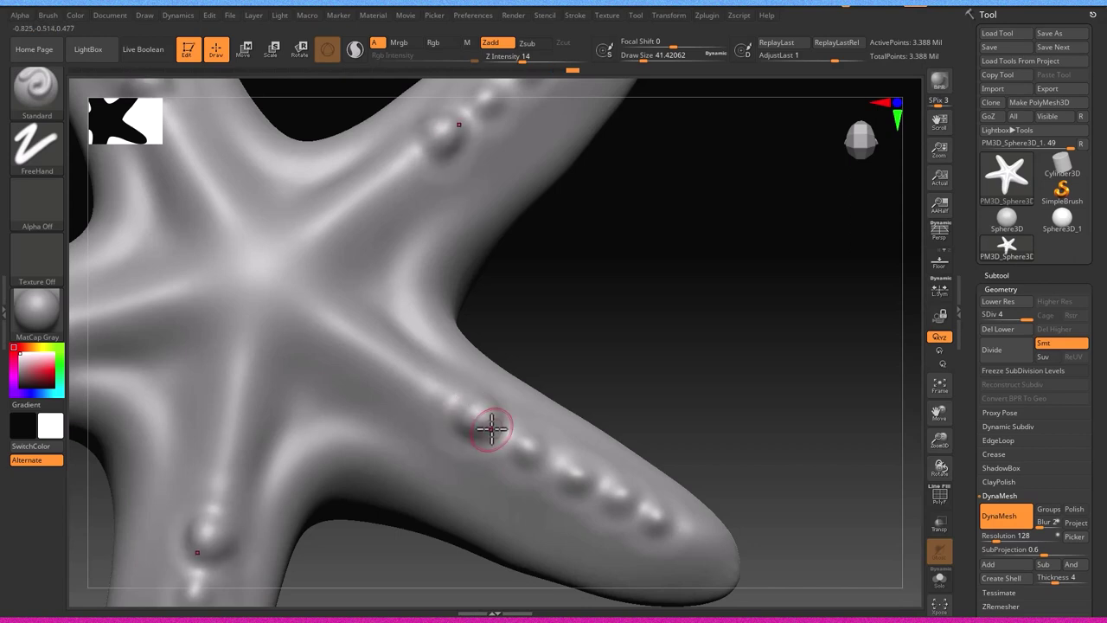
pyautogui.moveTo(493, 438); pyautogui.dragTo(526, 522, button='right')
pyautogui.moveTo(462, 452)
pyautogui.mouseDown()
pyautogui.moveTo(457, 434)
pyautogui.moveTo(433, 440)
pyautogui.moveTo(476, 438)
pyautogui.mouseUp()
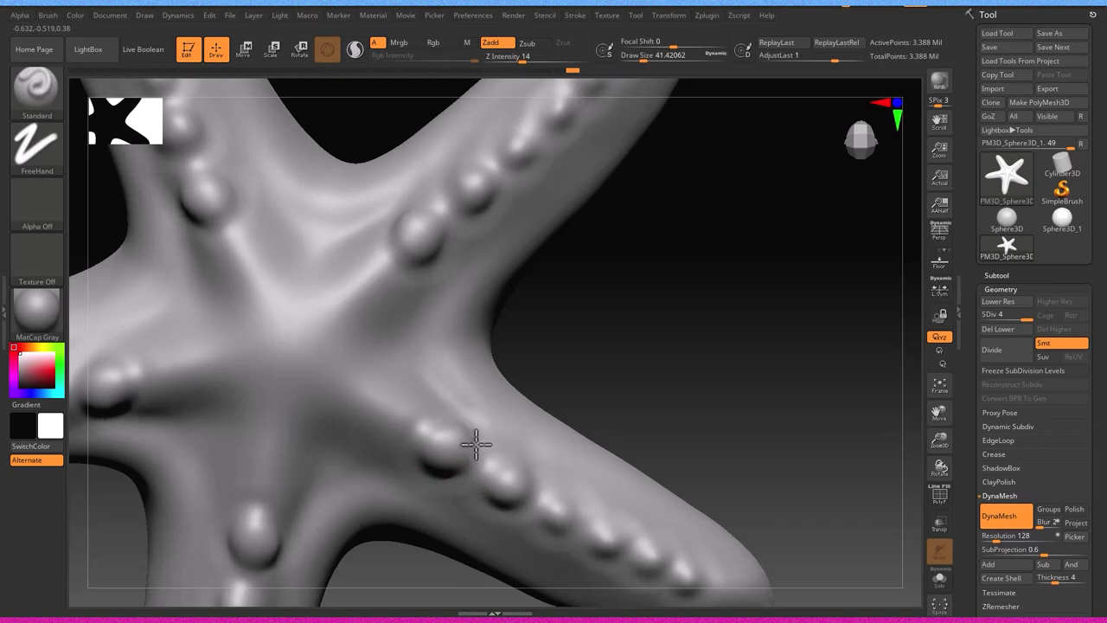
pyautogui.moveTo(400, 407)
pyautogui.mouseDown()
pyautogui.moveTo(378, 388)
pyautogui.moveTo(336, 383)
pyautogui.moveTo(358, 360)
pyautogui.moveTo(318, 366)
pyautogui.moveTo(324, 396)
pyautogui.mouseUp()
pyautogui.moveTo(284, 383)
pyautogui.mouseDown(button='right')
pyautogui.moveTo(306, 440)
pyautogui.moveTo(301, 346)
pyautogui.moveTo(375, 455)
pyautogui.moveTo(413, 424)
pyautogui.moveTo(418, 446)
pyautogui.mouseUp(button='right')
pyautogui.moveTo(666, 44)
pyautogui.mouseDown()
pyautogui.moveTo(702, 50)
pyautogui.moveTo(588, 321)
pyautogui.mouseUp()
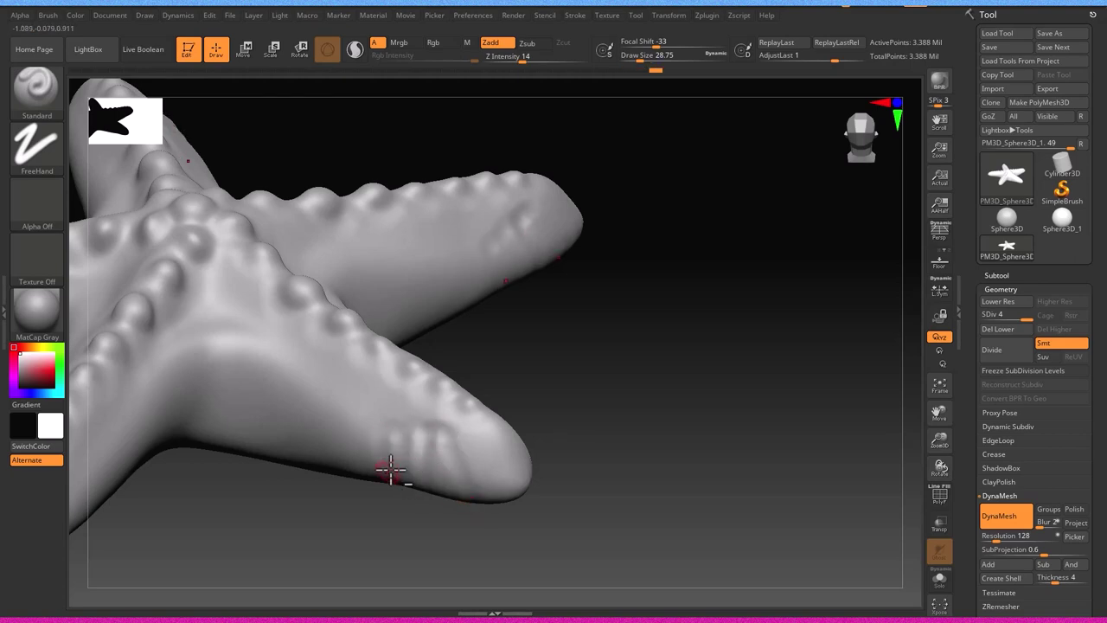
pyautogui.moveTo(396, 482)
pyautogui.mouseDown()
pyautogui.moveTo(425, 464)
pyautogui.moveTo(417, 433)
pyautogui.mouseUp()
# Carve wavy ridged grooves along the arms between the bump rows, smoothing where needed
pyautogui.press('ctrl')
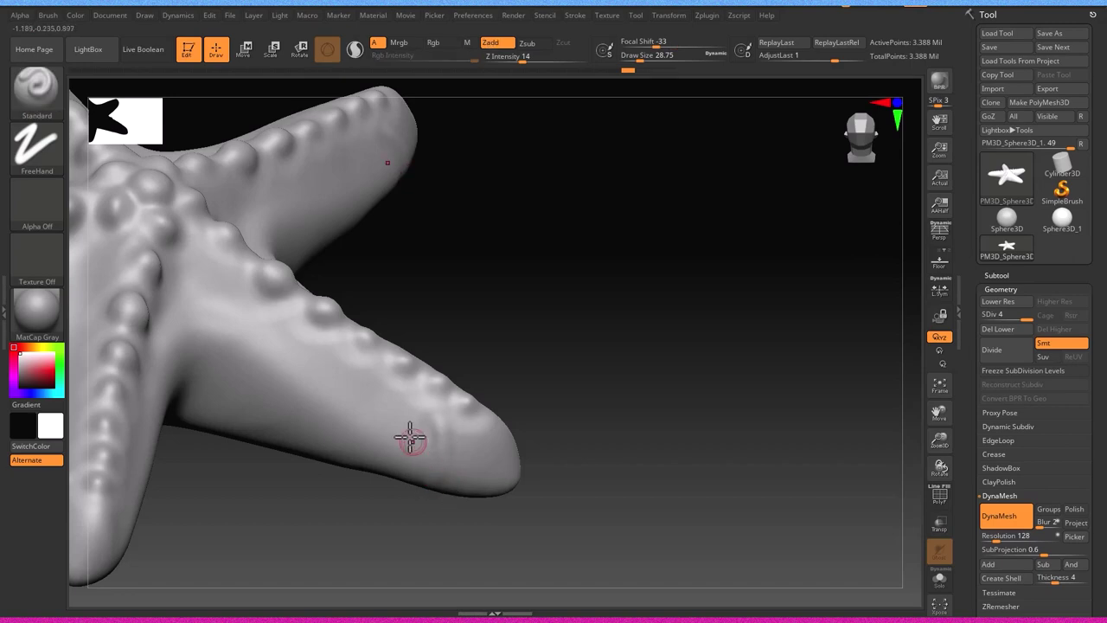
pyautogui.press('shift')
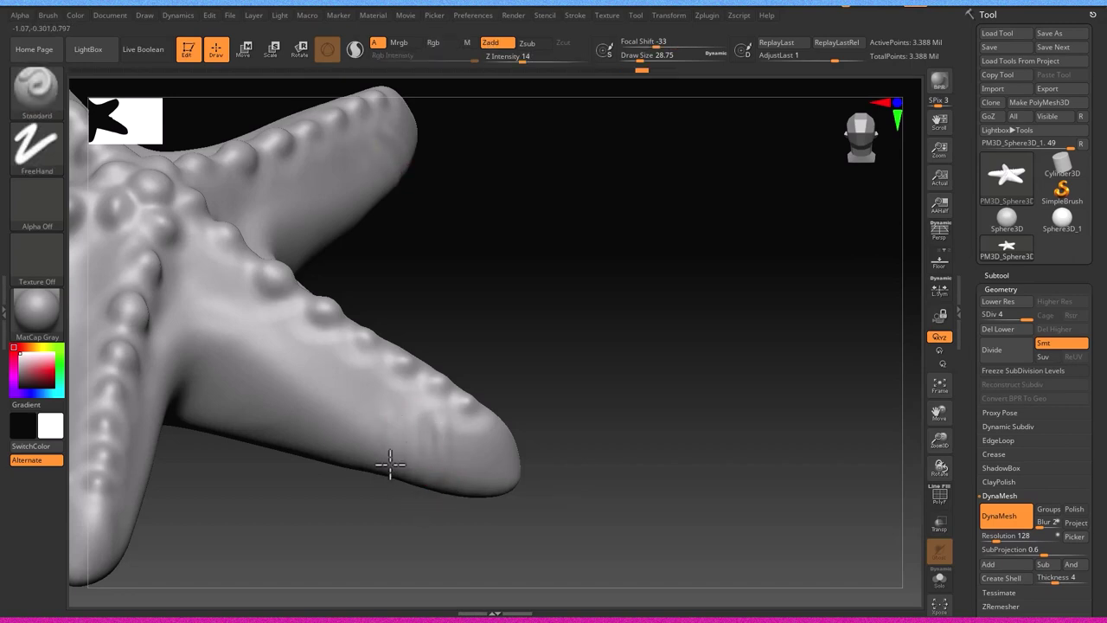
pyautogui.moveTo(388, 439)
pyautogui.mouseDown(button='right')
pyautogui.moveTo(425, 519)
pyautogui.moveTo(396, 478)
pyautogui.mouseUp(button='right')
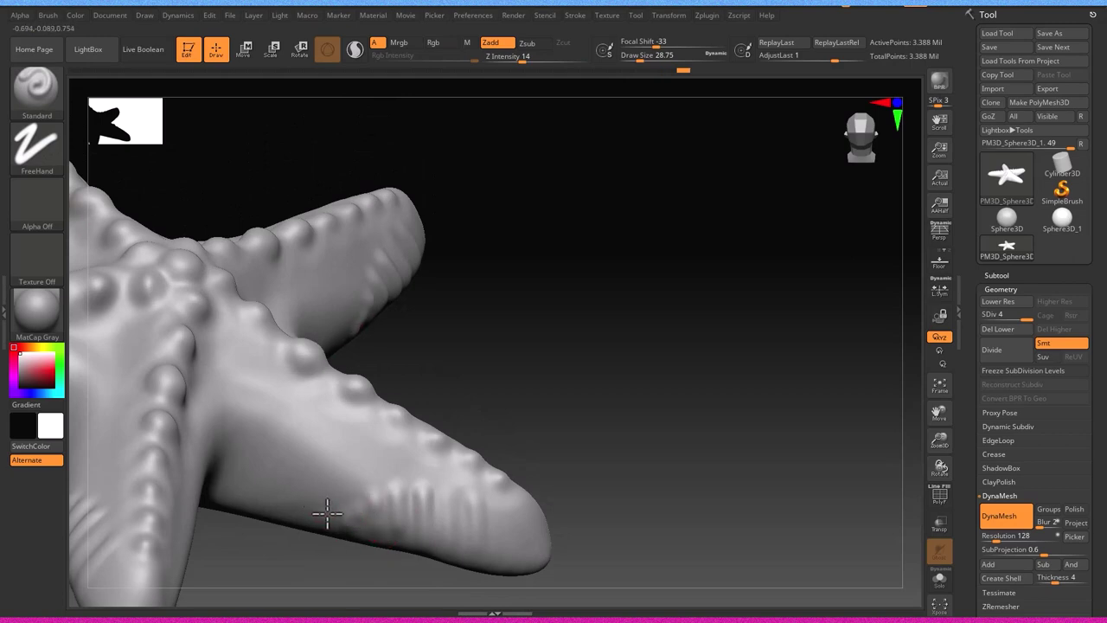
pyautogui.moveTo(510, 506); pyautogui.dragTo(494, 524, button='right')
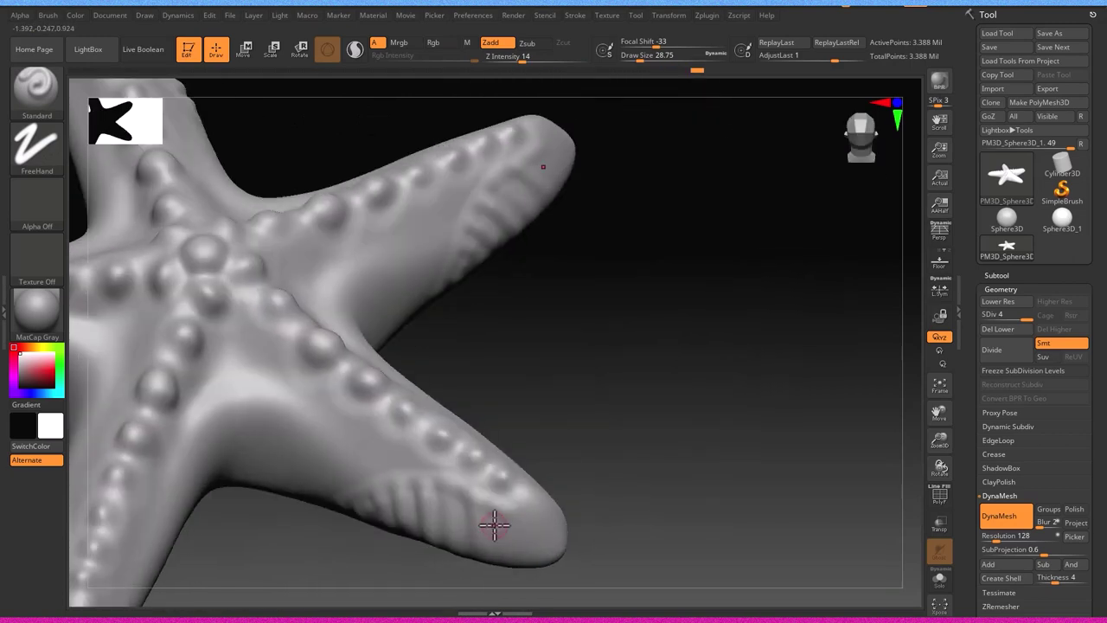
pyautogui.moveTo(538, 562)
pyautogui.mouseDown(button='right')
pyautogui.moveTo(479, 533)
pyautogui.moveTo(545, 479)
pyautogui.moveTo(649, 433)
pyautogui.moveTo(569, 463)
pyautogui.mouseUp(button='right')
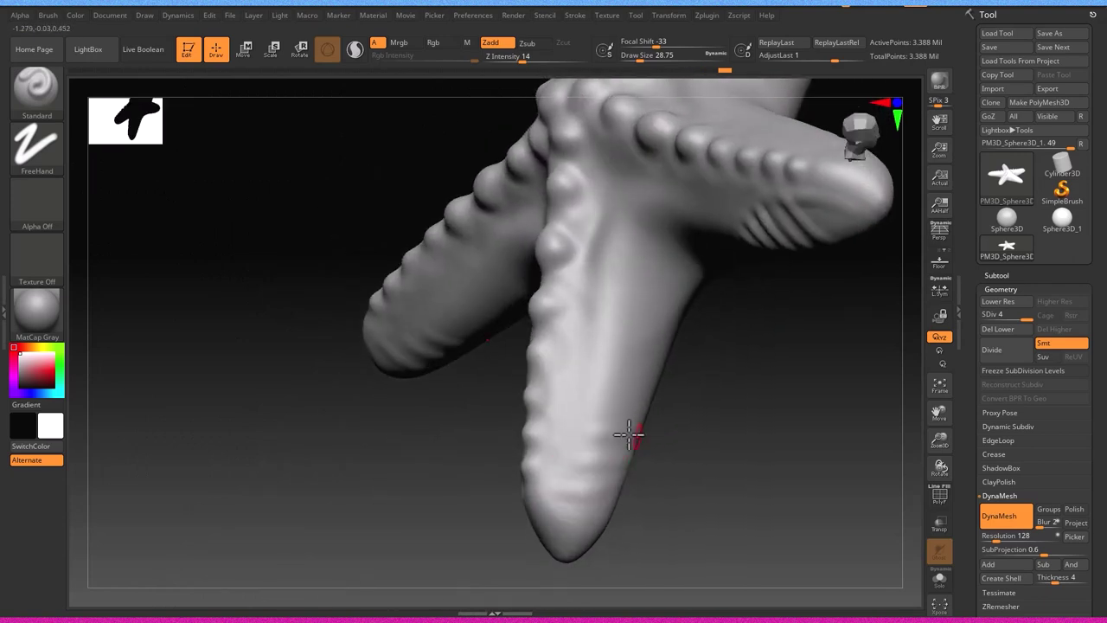
pyautogui.moveTo(671, 373)
pyautogui.mouseDown(button='right')
pyautogui.moveTo(697, 267)
pyautogui.moveTo(667, 403)
pyautogui.moveTo(566, 455)
pyautogui.moveTo(533, 388)
pyautogui.moveTo(541, 500)
pyautogui.mouseUp(button='right')
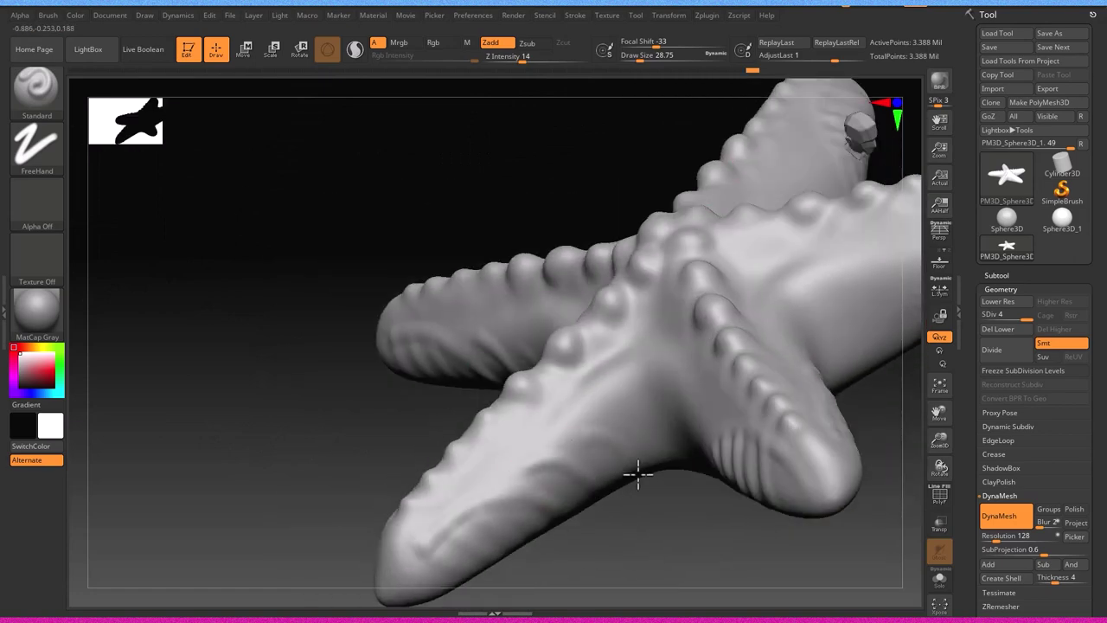
pyautogui.moveTo(655, 417)
pyautogui.mouseDown(button='right')
pyautogui.moveTo(707, 395)
pyautogui.moveTo(670, 472)
pyautogui.moveTo(698, 468)
pyautogui.mouseUp(button='right')
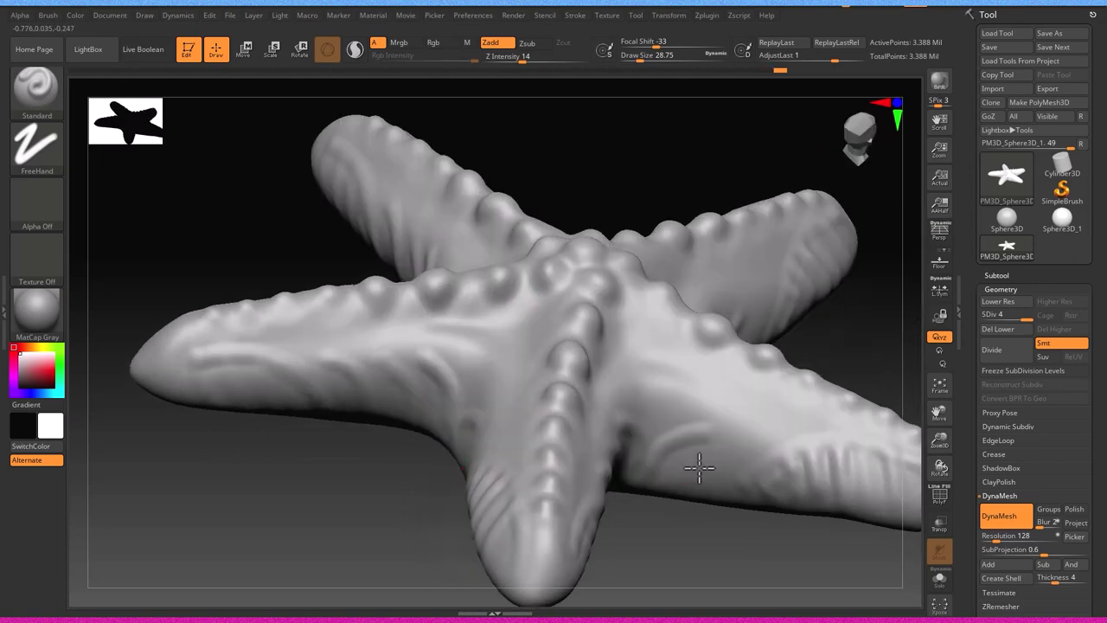
pyautogui.moveTo(760, 417); pyautogui.dragTo(720, 415, button='right')
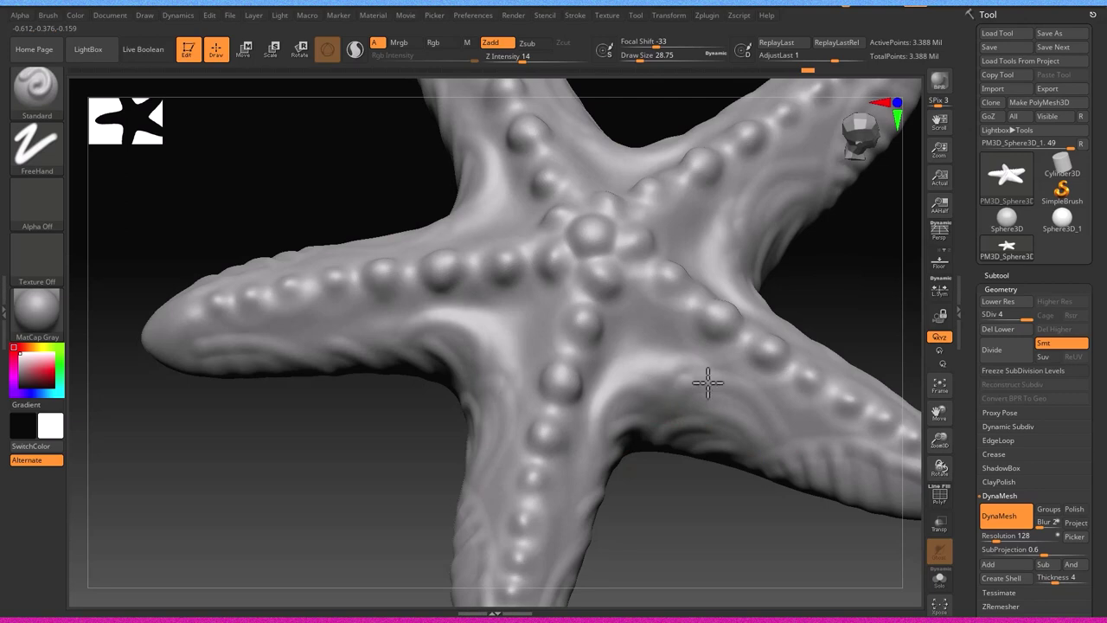
pyautogui.moveTo(622, 377)
pyautogui.mouseDown(button='right')
pyautogui.moveTo(706, 402)
pyautogui.moveTo(703, 469)
pyautogui.moveTo(651, 418)
pyautogui.mouseUp(button='right')
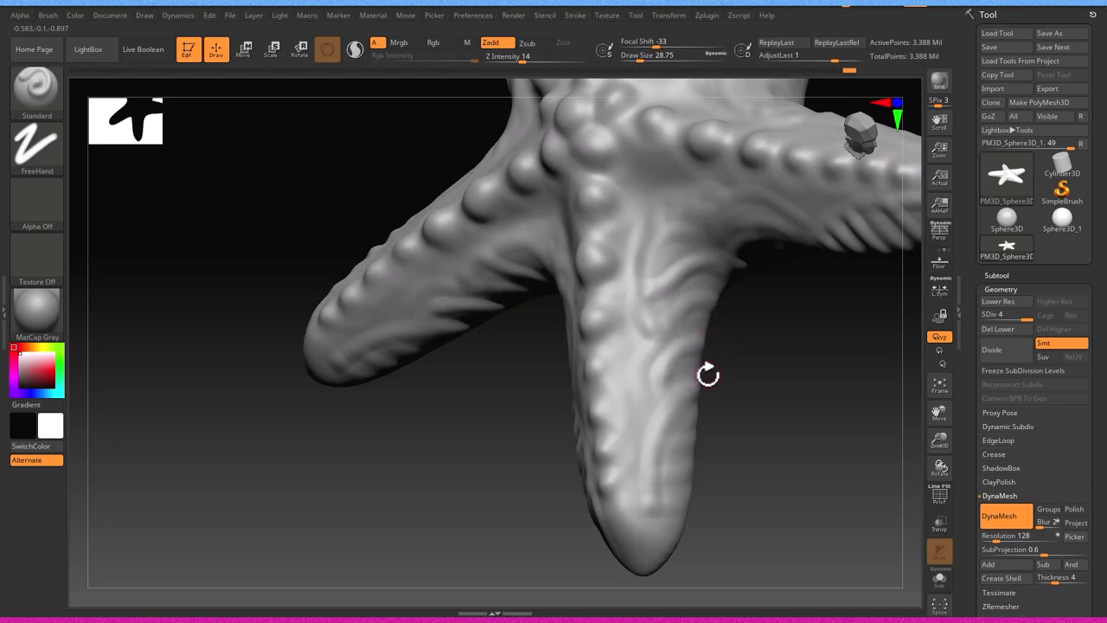
pyautogui.moveTo(707, 375); pyautogui.dragTo(658, 422, button='right')
pyautogui.moveTo(662, 492)
pyautogui.mouseDown(button='right')
pyautogui.moveTo(637, 449)
pyautogui.moveTo(494, 439)
pyautogui.mouseUp(button='right')
# Switch to the Clay brush with Dots stroke and stamp round pads onto the first arm
pyautogui.press('b')
pyautogui.press('c')
pyautogui.press('l')
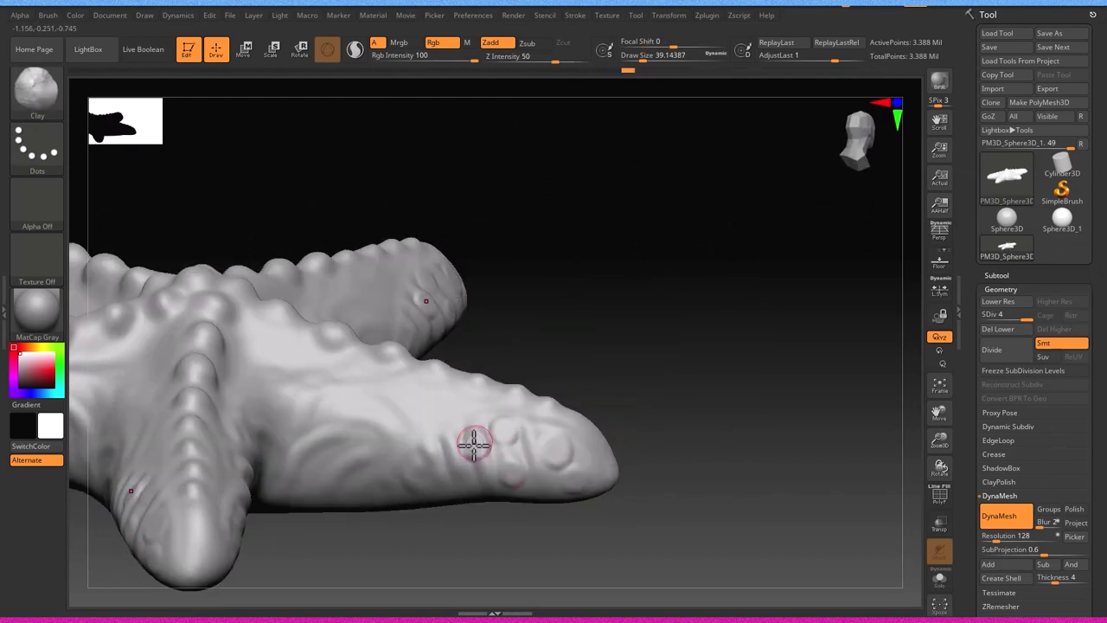
pyautogui.moveTo(449, 448); pyautogui.dragTo(427, 494)
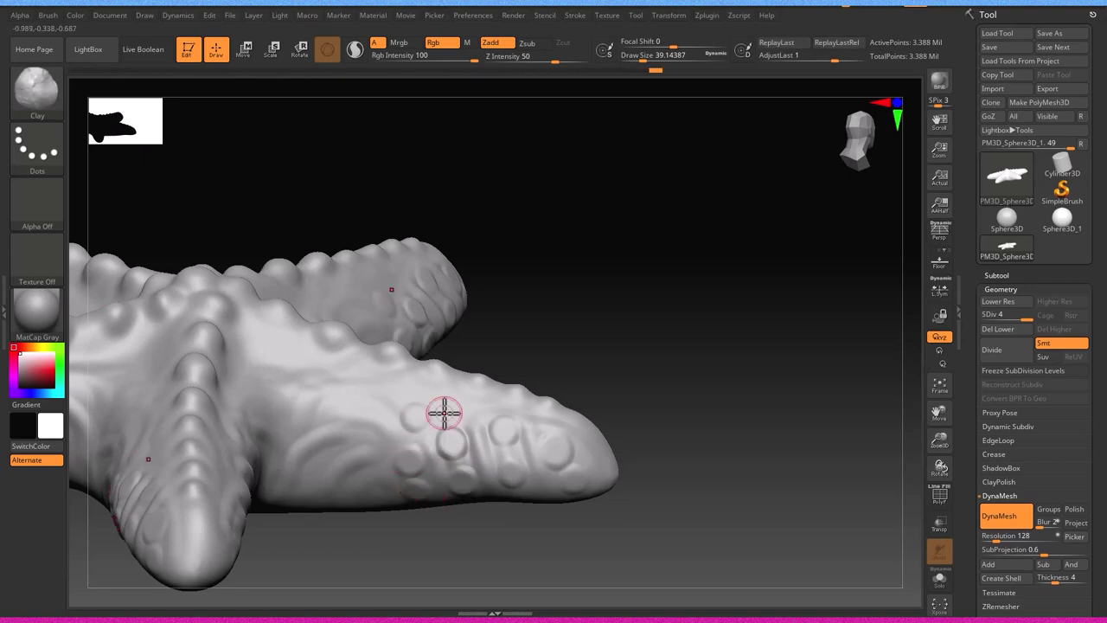
pyautogui.moveTo(444, 413); pyautogui.dragTo(440, 470, button='right')
pyautogui.moveTo(371, 420); pyautogui.dragTo(376, 450, button='right')
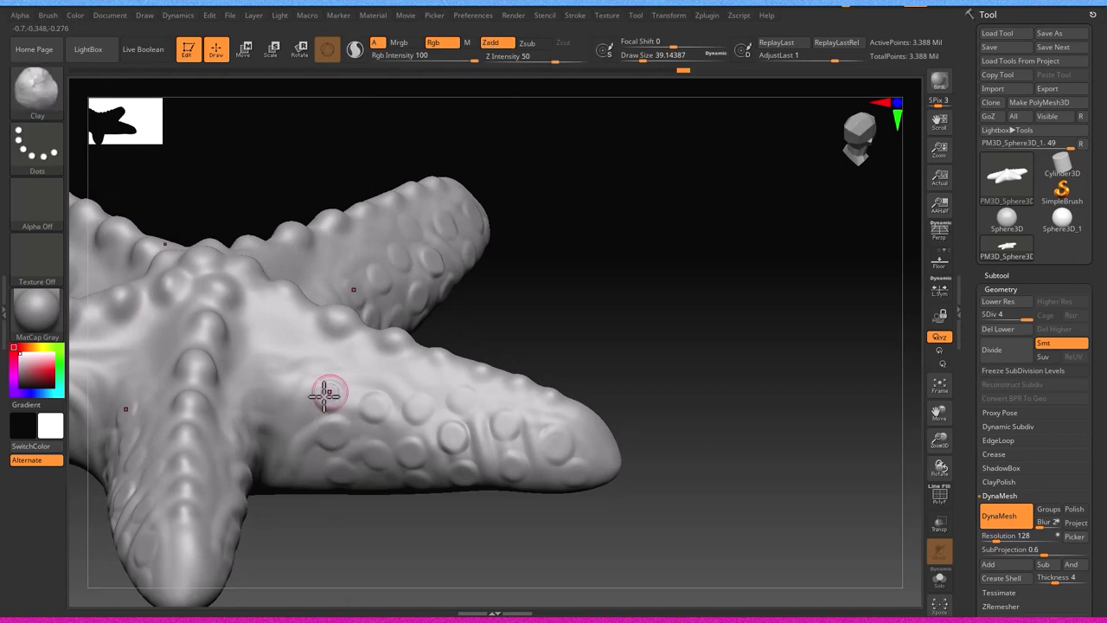
# Stamp round pads along the remaining arms and the starfish centre
pyautogui.moveTo(286, 451)
pyautogui.mouseDown(button='right')
pyautogui.moveTo(267, 433)
pyautogui.moveTo(279, 415)
pyautogui.moveTo(250, 431)
pyautogui.mouseUp(button='right')
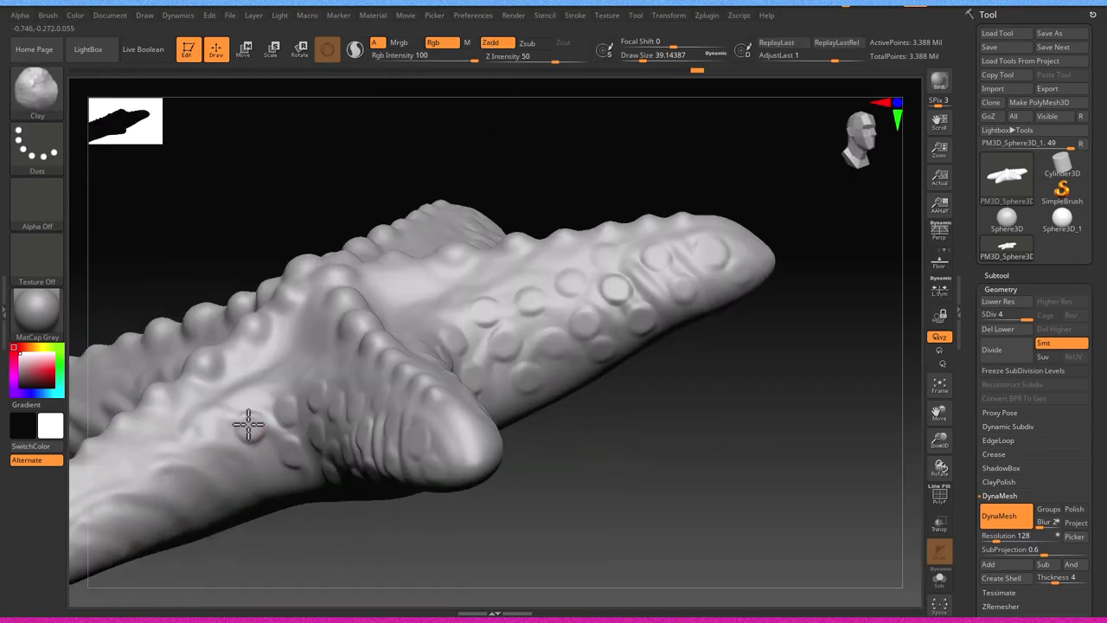
pyautogui.moveTo(256, 469); pyautogui.dragTo(254, 446, button='right')
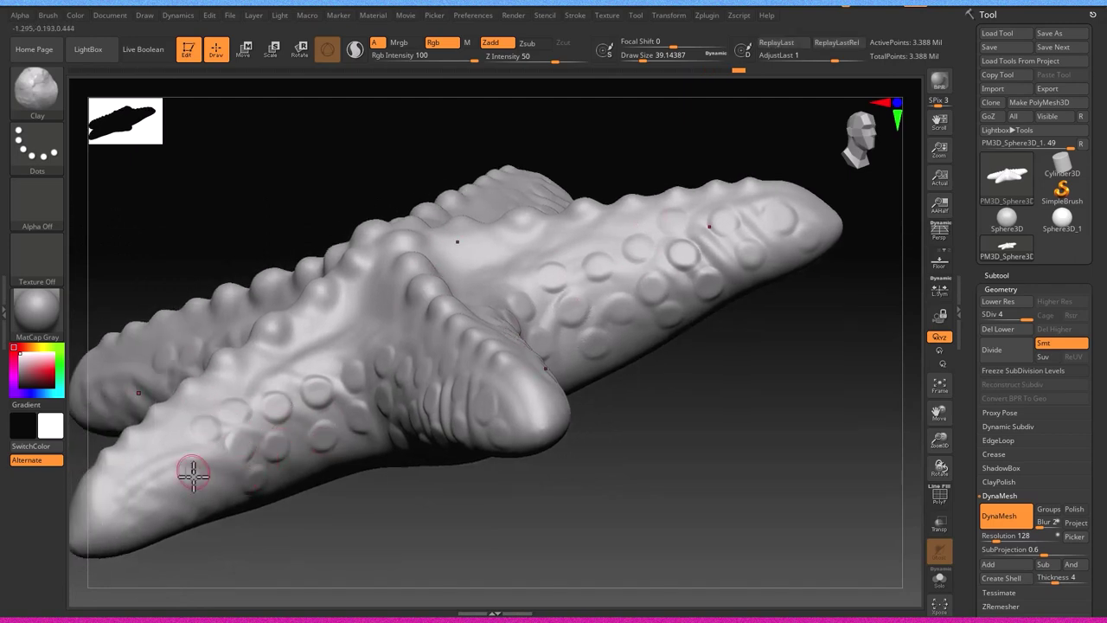
pyautogui.moveTo(182, 443)
pyautogui.mouseDown(button='right')
pyautogui.moveTo(217, 459)
pyautogui.moveTo(184, 467)
pyautogui.moveTo(244, 477)
pyautogui.moveTo(222, 458)
pyautogui.mouseUp(button='right')
pyautogui.moveTo(205, 499)
pyautogui.mouseDown(button='right')
pyautogui.moveTo(313, 334)
pyautogui.moveTo(371, 435)
pyautogui.moveTo(392, 400)
pyautogui.moveTo(426, 404)
pyautogui.mouseUp(button='right')
# Return to the Standard brush with a FreeHand stroke
pyautogui.press('b')
pyautogui.press('s')
pyautogui.press('t')
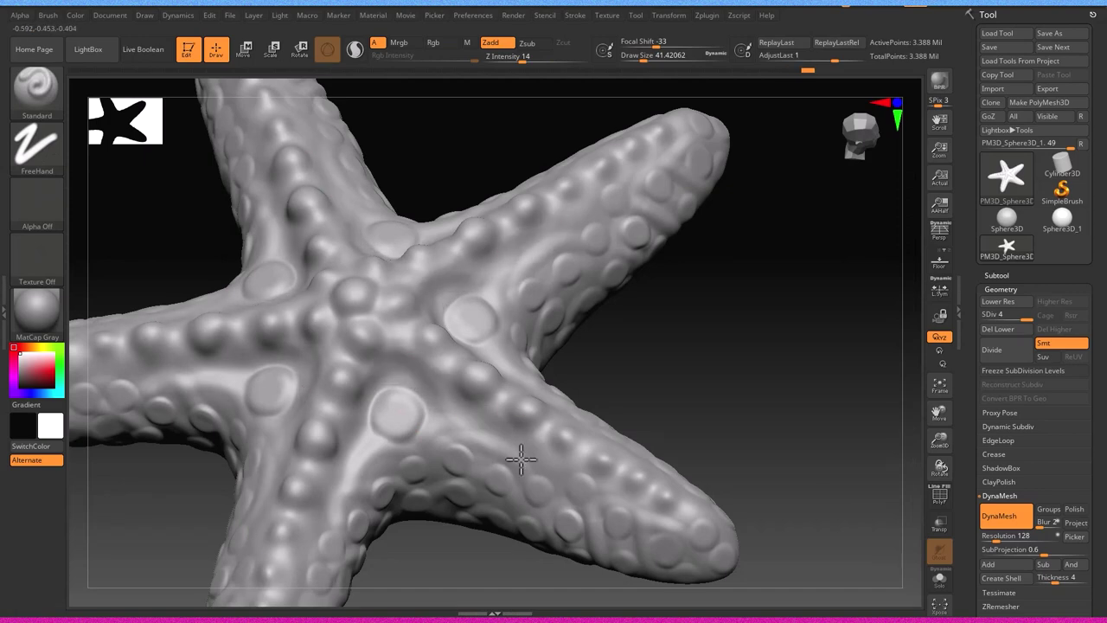
# Turn to a low side view of the arm and shrink Draw Size to about 11.7 for the pad rims
pyautogui.moveTo(538, 464)
pyautogui.mouseDown(button='right')
pyautogui.moveTo(585, 524)
pyautogui.moveTo(522, 458)
pyautogui.moveTo(544, 497)
pyautogui.mouseUp(button='right')
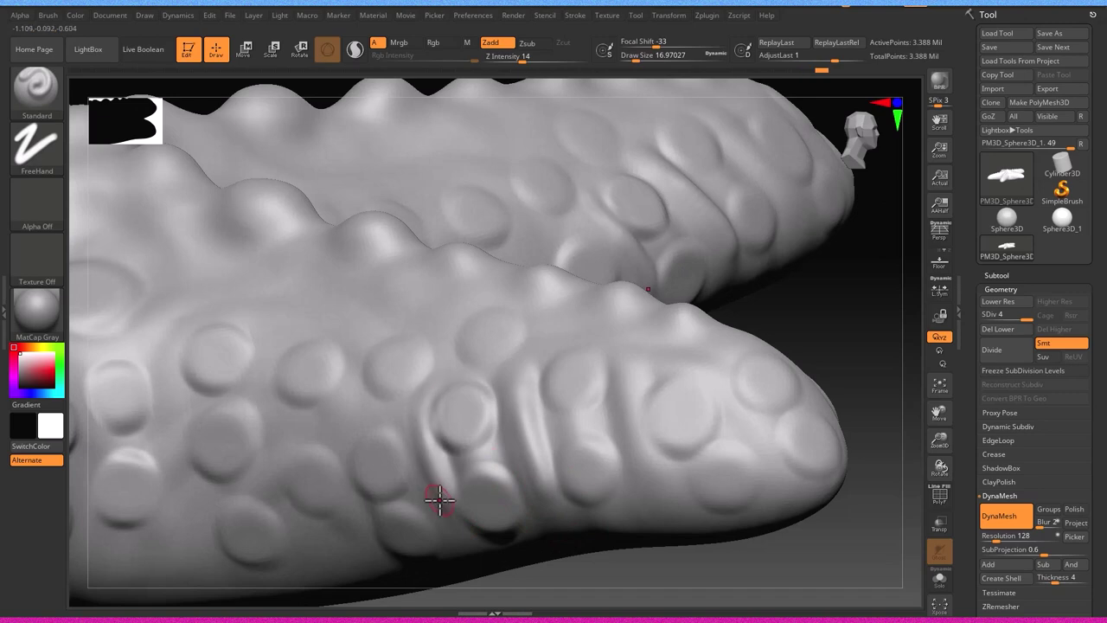
pyautogui.moveTo(439, 494); pyautogui.dragTo(430, 512, button='right')
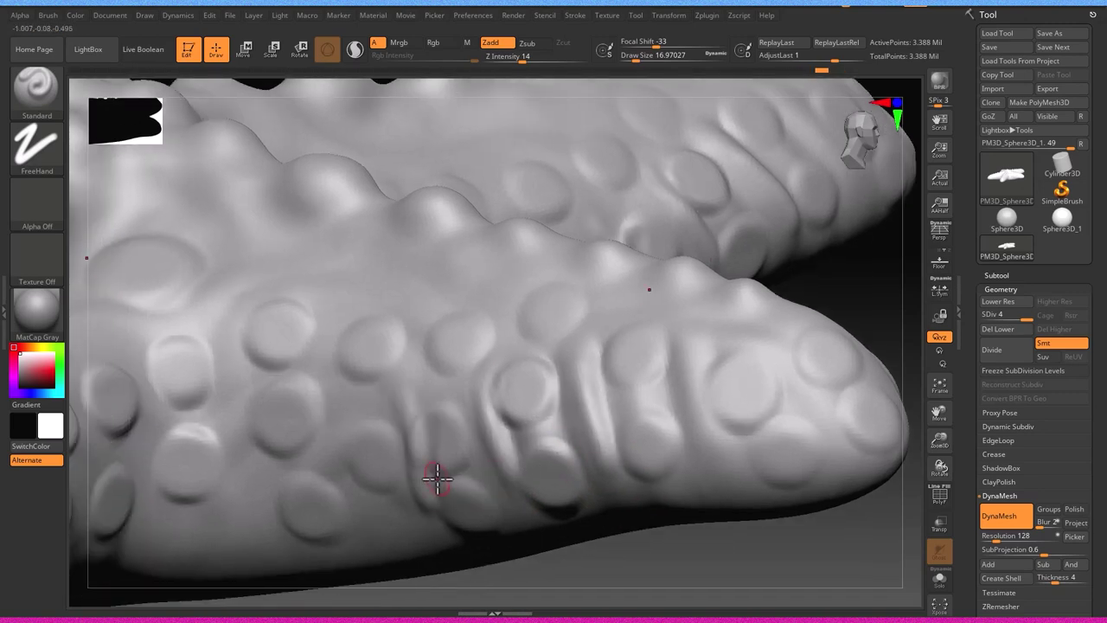
pyautogui.moveTo(422, 506); pyautogui.dragTo(461, 455, button='right')
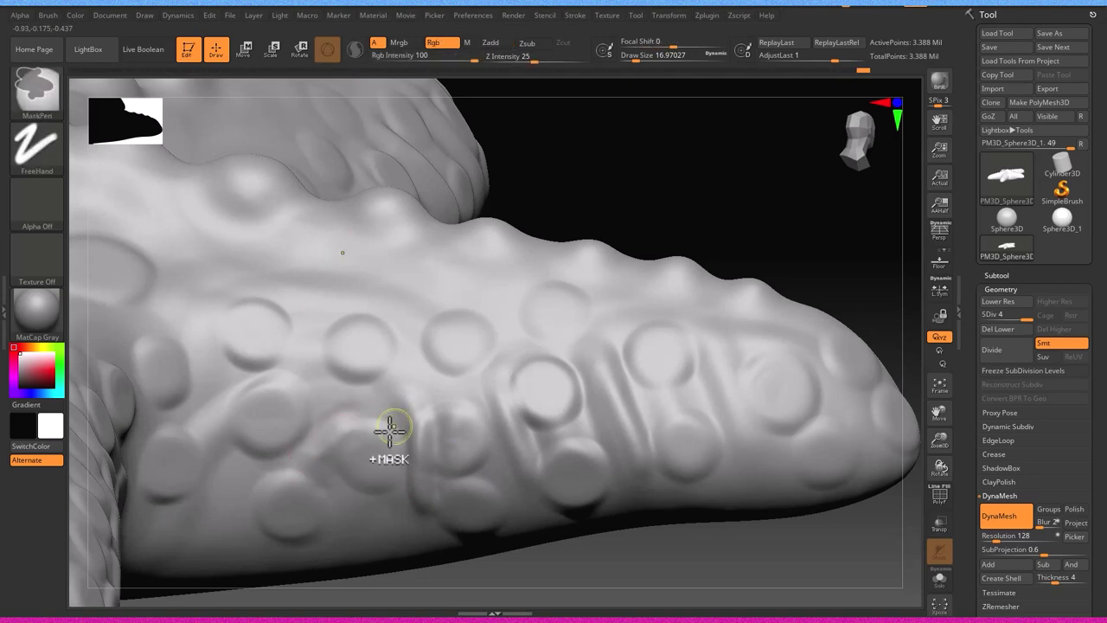
pyautogui.moveTo(358, 458)
pyautogui.keyDown('ctrl'); pyautogui.mouseDown(button='right')
pyautogui.moveTo(385, 447)
pyautogui.moveTo(366, 421)
pyautogui.mouseUp(button='right'); pyautogui.keyUp('ctrl')
pyautogui.moveTo(366, 421); pyautogui.dragTo(319, 438)
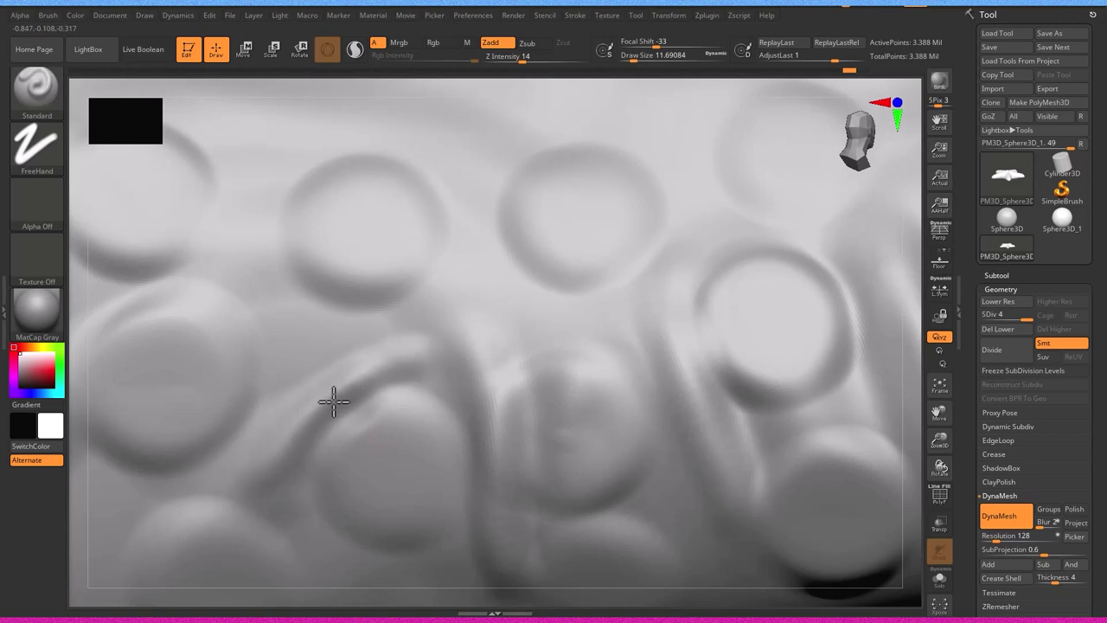
pyautogui.moveTo(312, 374)
pyautogui.mouseDown(button='right')
pyautogui.moveTo(420, 340)
pyautogui.moveTo(482, 401)
pyautogui.moveTo(474, 370)
pyautogui.moveTo(499, 321)
pyautogui.moveTo(540, 406)
pyautogui.mouseUp(button='right')
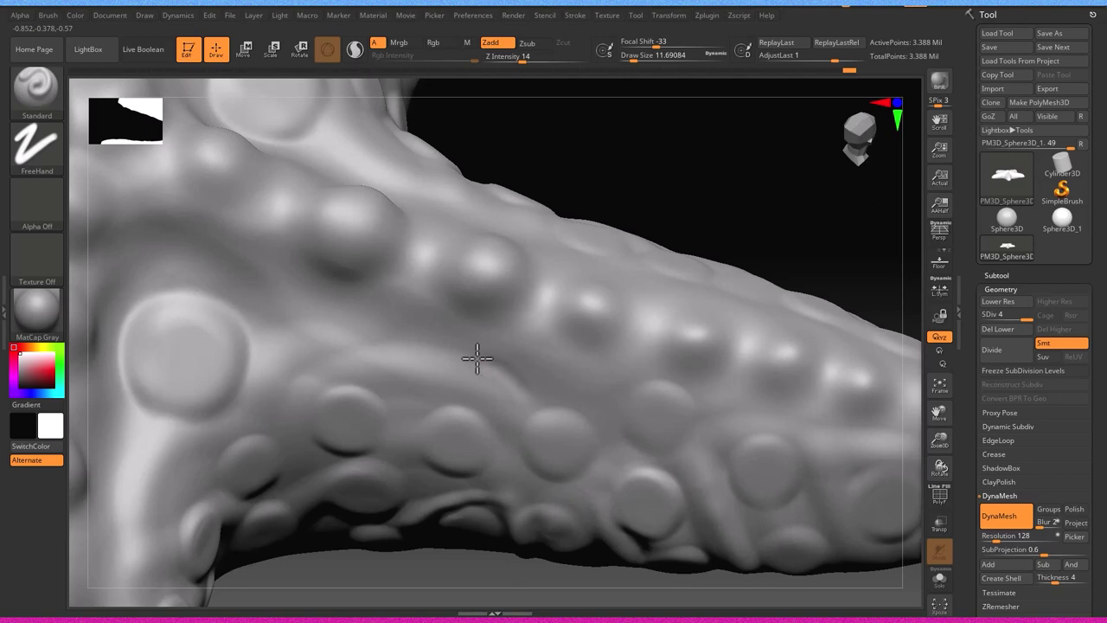
pyautogui.press('shift')
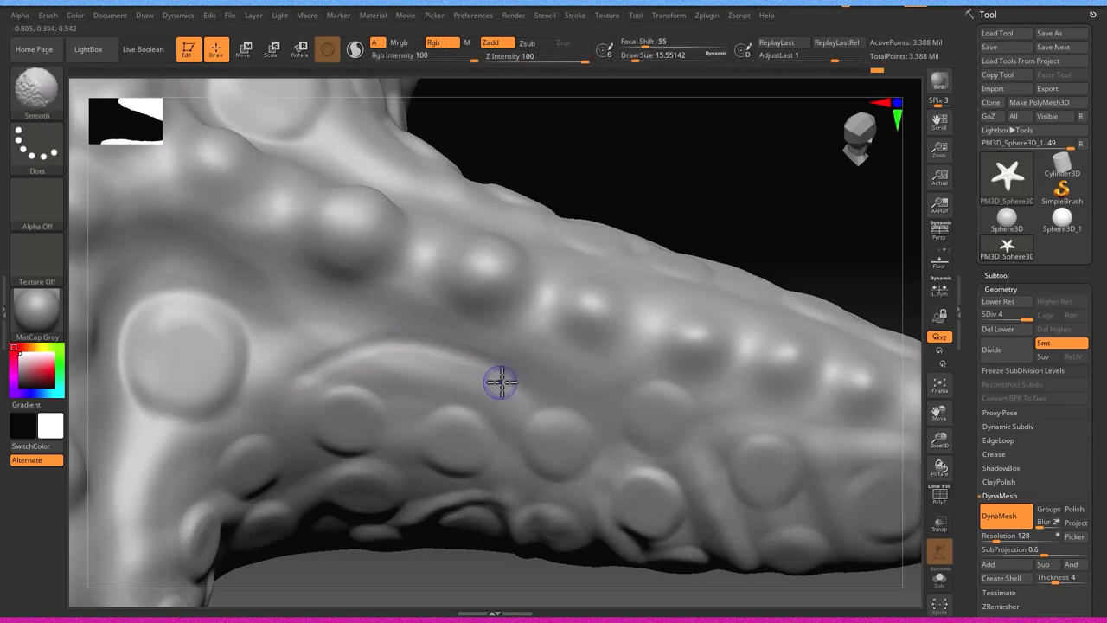
# Smooth the arm surface around the pads, then zoom until the starfish fills the view
pyautogui.moveTo(465, 363)
pyautogui.keyDown('ctrl'); pyautogui.mouseDown(button='right')
pyautogui.moveTo(254, 388)
pyautogui.moveTo(388, 433)
pyautogui.moveTo(377, 369)
pyautogui.moveTo(510, 413)
pyautogui.moveTo(472, 326)
pyautogui.moveTo(481, 390)
pyautogui.moveTo(469, 444)
pyautogui.mouseUp(button='right'); pyautogui.keyUp('ctrl')
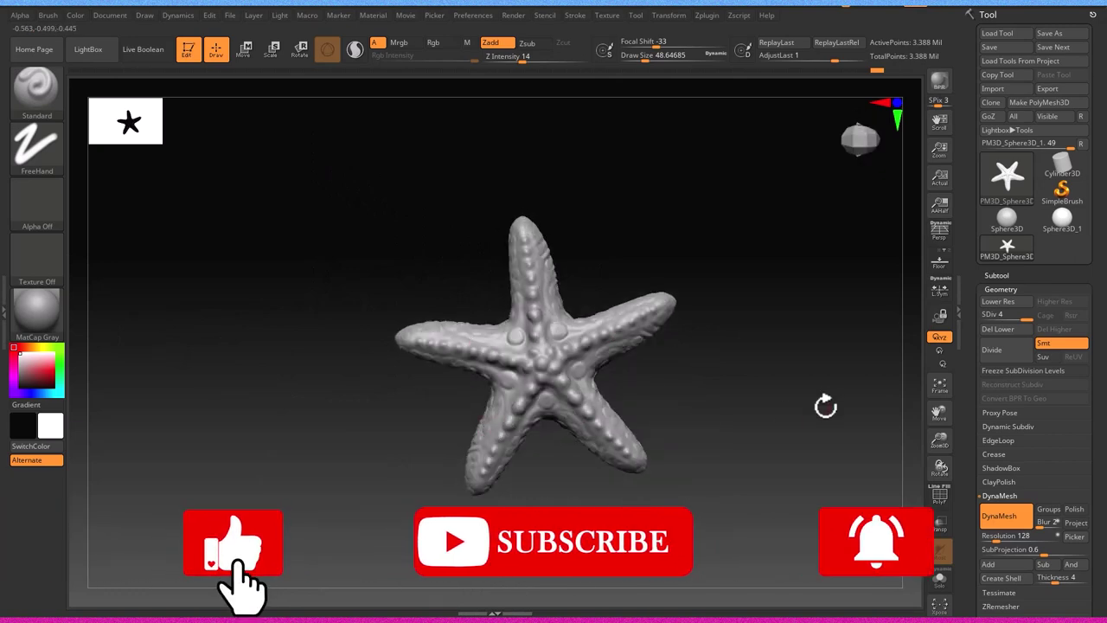
pyautogui.moveTo(825, 406)
pyautogui.keyDown('ctrl'); pyautogui.mouseDown(button='right')
pyautogui.moveTo(830, 430)
pyautogui.moveTo(786, 444)
pyautogui.mouseUp(button='right'); pyautogui.keyUp('ctrl')
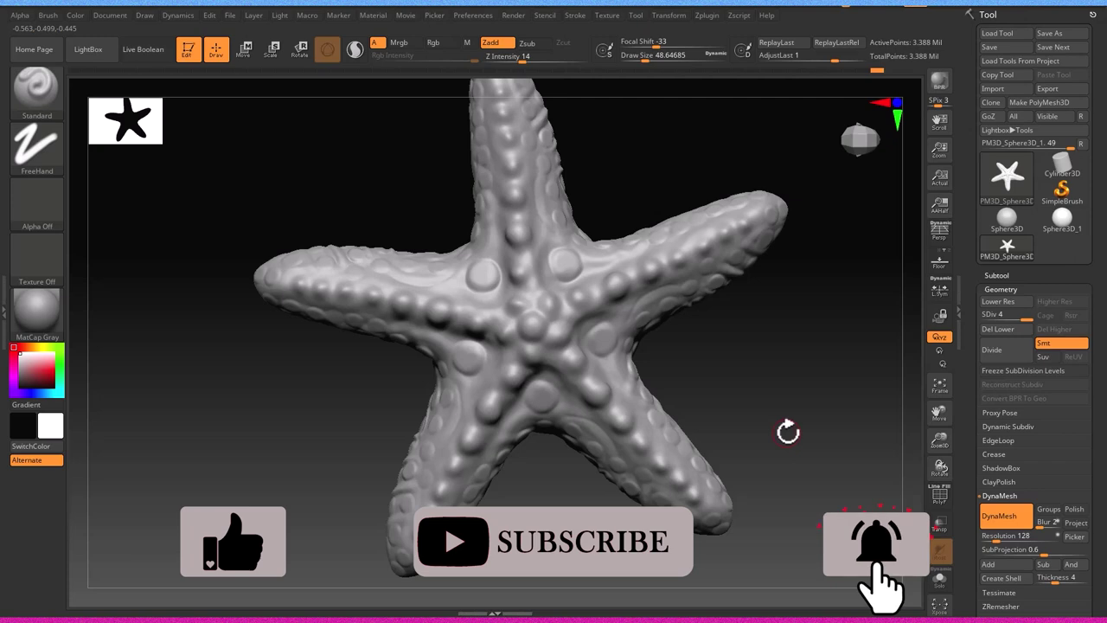
pyautogui.moveTo(506, 593); pyautogui.dragTo(637, 585, button='right')
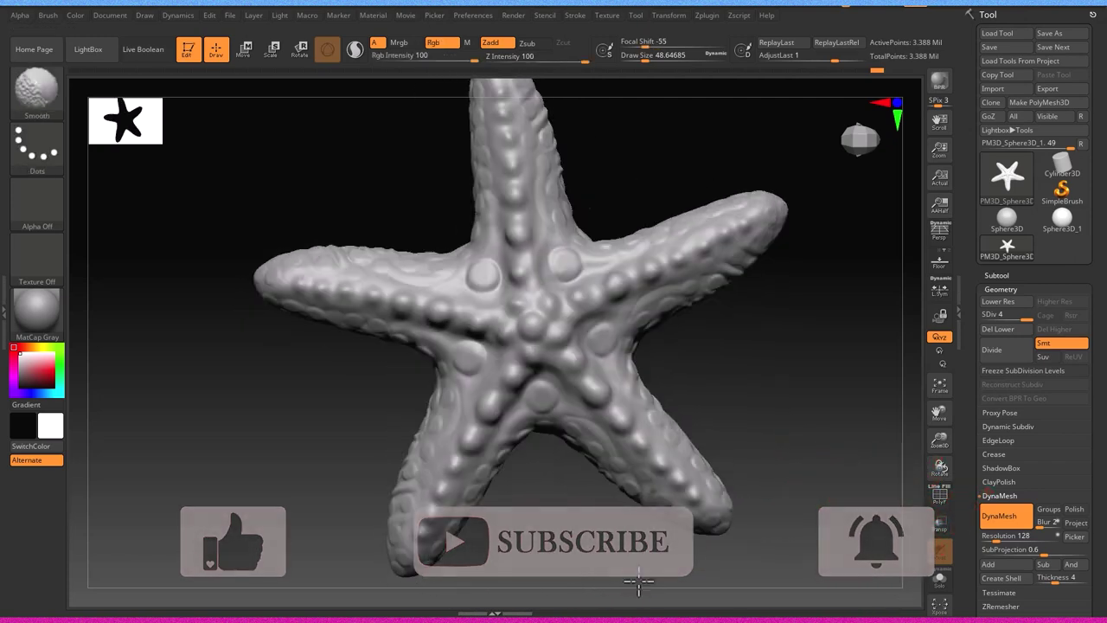
pyautogui.click(940, 361)
pyautogui.moveTo(832, 412)
pyautogui.mouseDown()
pyautogui.moveTo(832, 524)
pyautogui.moveTo(813, 568)
pyautogui.moveTo(845, 504)
pyautogui.mouseUp()
pyautogui.click(940, 353)
pyautogui.moveTo(856, 415)
pyautogui.mouseDown()
pyautogui.moveTo(827, 528)
pyautogui.moveTo(773, 516)
pyautogui.mouseUp()
pyautogui.moveTo(694, 536)
pyautogui.mouseDown()
pyautogui.moveTo(816, 471)
pyautogui.moveTo(714, 502)
pyautogui.mouseUp()
pyautogui.moveTo(767, 535)
pyautogui.mouseDown()
pyautogui.moveTo(756, 529)
pyautogui.moveTo(768, 563)
pyautogui.moveTo(718, 526)
pyautogui.moveTo(734, 536)
pyautogui.moveTo(612, 543)
pyautogui.mouseUp()
pyautogui.hotkey('shift', 'f')
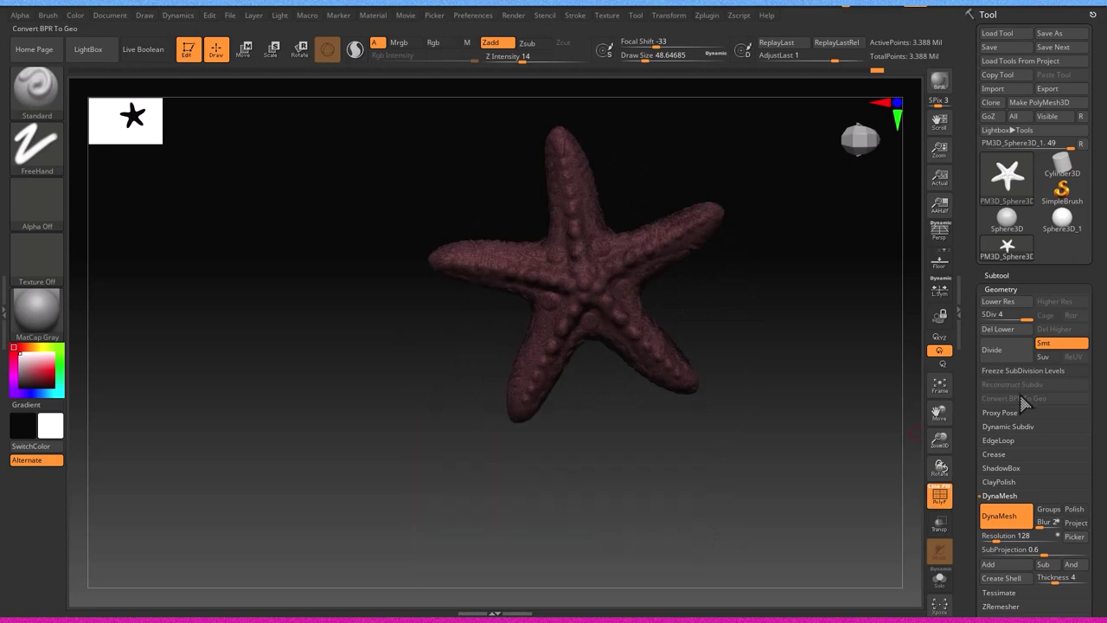
# Toggle PolyF polygroup colours on and off, frame the starfish and tilt it to a low oblique view
pyautogui.click(19, 358)
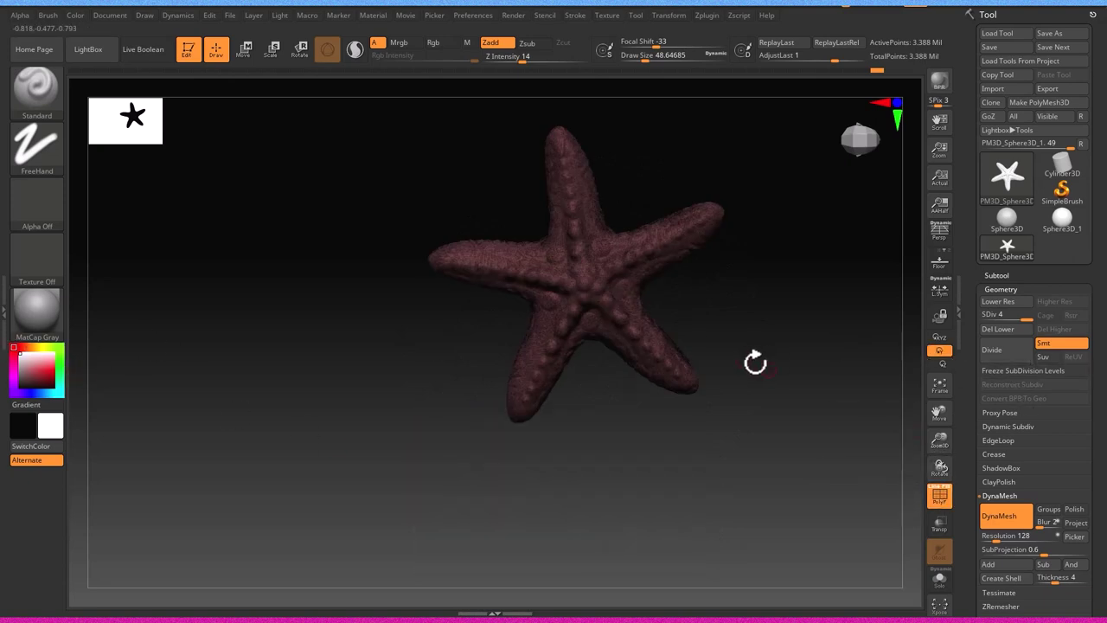
pyautogui.hotkey('shift', 'f')
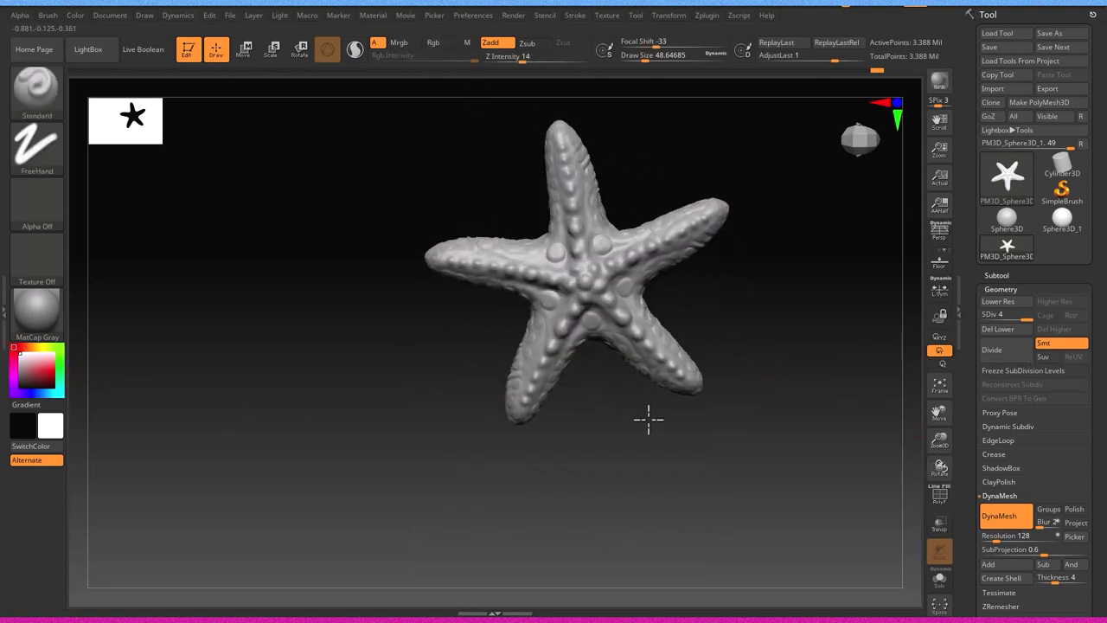
pyautogui.press('f')
pyautogui.moveTo(856, 506)
pyautogui.mouseDown()
pyautogui.moveTo(815, 511)
pyautogui.moveTo(805, 462)
pyautogui.moveTo(796, 543)
pyautogui.moveTo(753, 465)
pyautogui.moveTo(773, 455)
pyautogui.moveTo(808, 467)
pyautogui.moveTo(827, 495)
pyautogui.moveTo(373, 494)
pyautogui.moveTo(400, 532)
pyautogui.moveTo(437, 553)
pyautogui.moveTo(573, 561)
pyautogui.moveTo(504, 553)
pyautogui.moveTo(562, 594)
pyautogui.moveTo(605, 596)
pyautogui.moveTo(630, 538)
pyautogui.moveTo(642, 568)
pyautogui.moveTo(593, 470)
pyautogui.moveTo(561, 484)
pyautogui.moveTo(561, 504)
pyautogui.mouseUp()
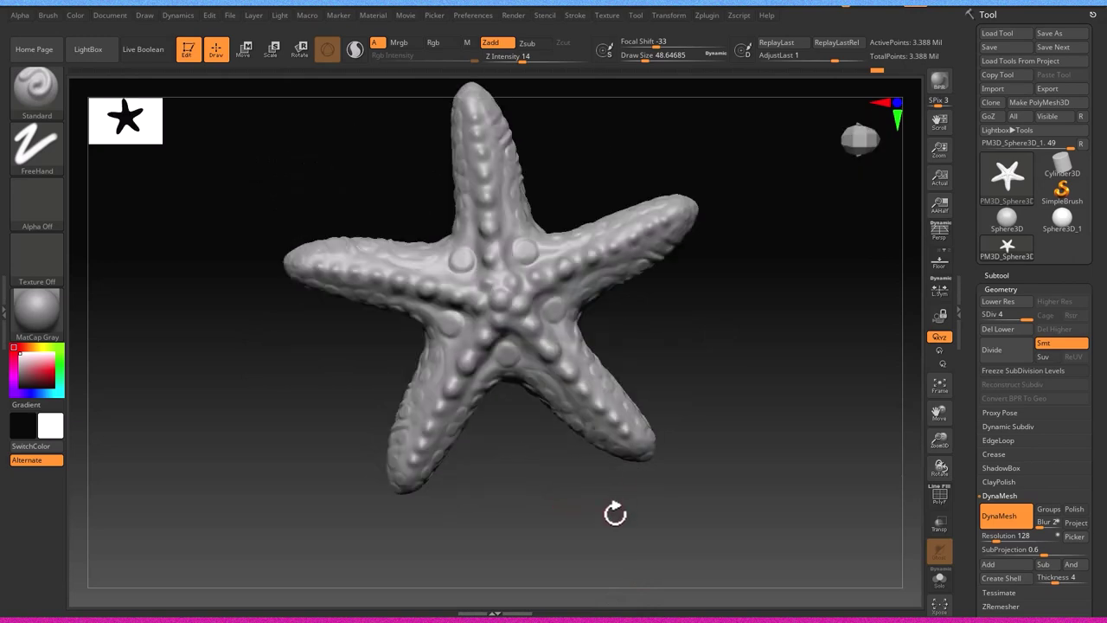